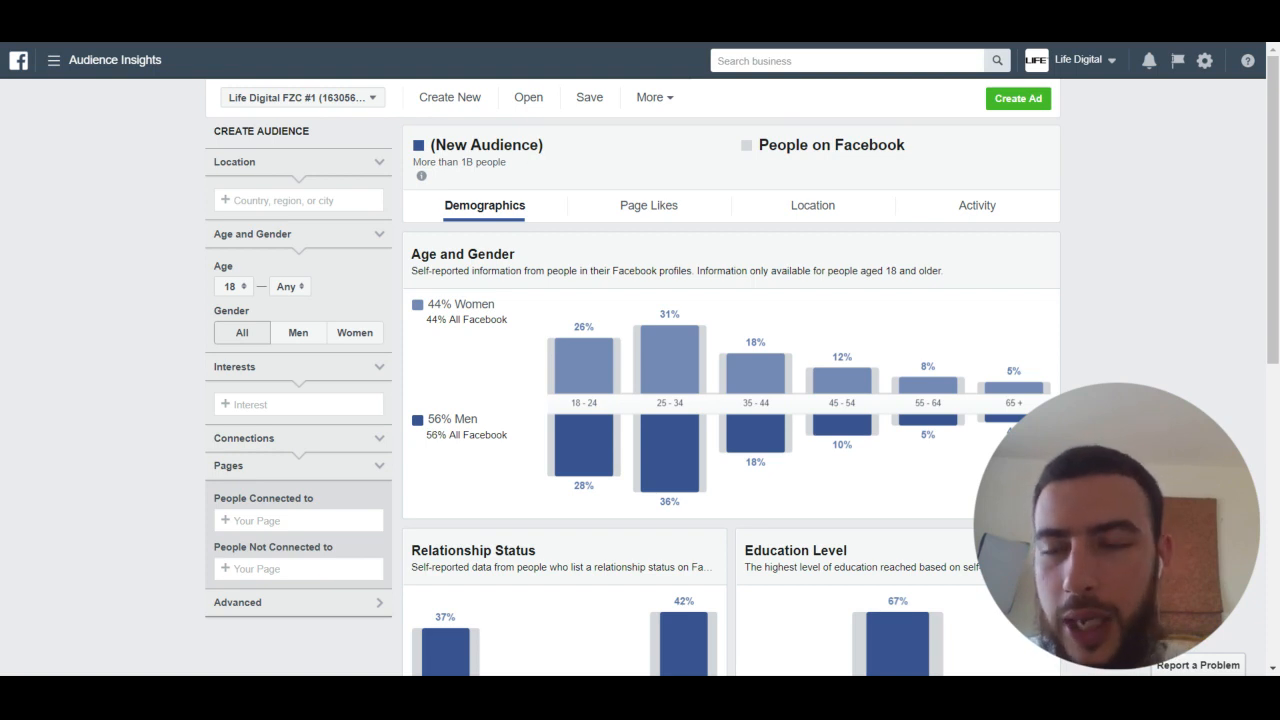
left_click(78, 66)
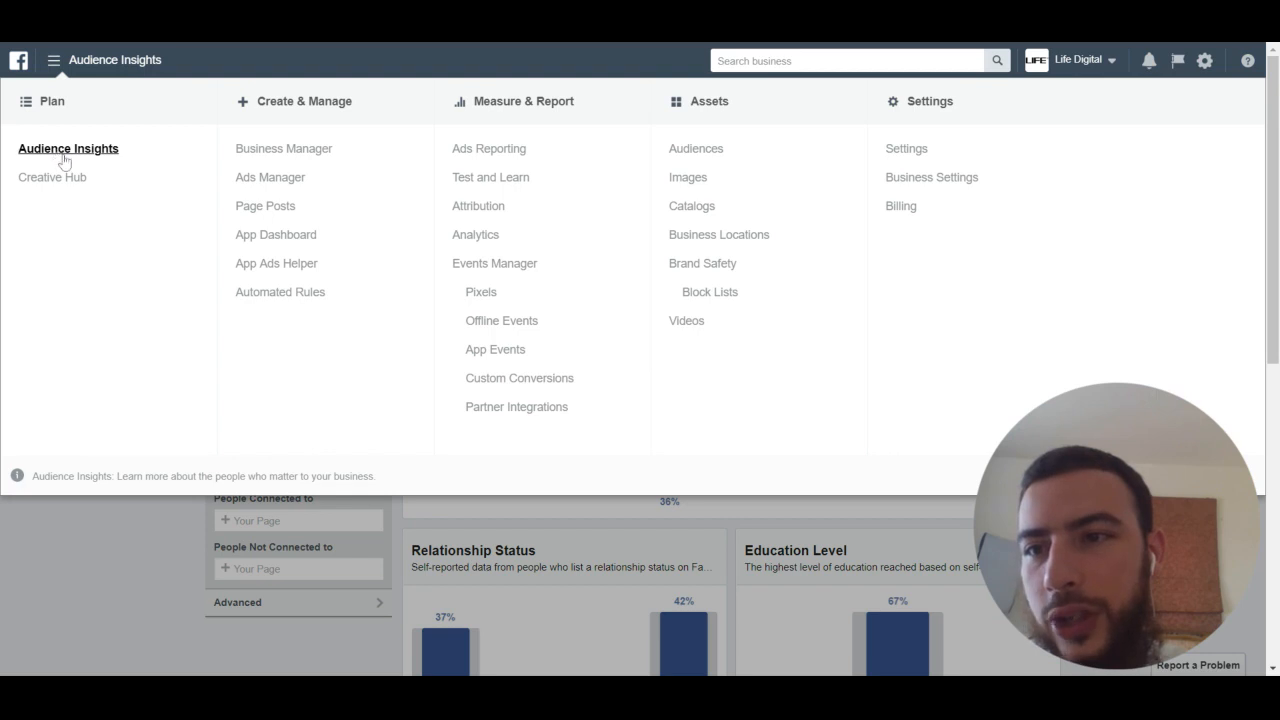
left_click(96, 509)
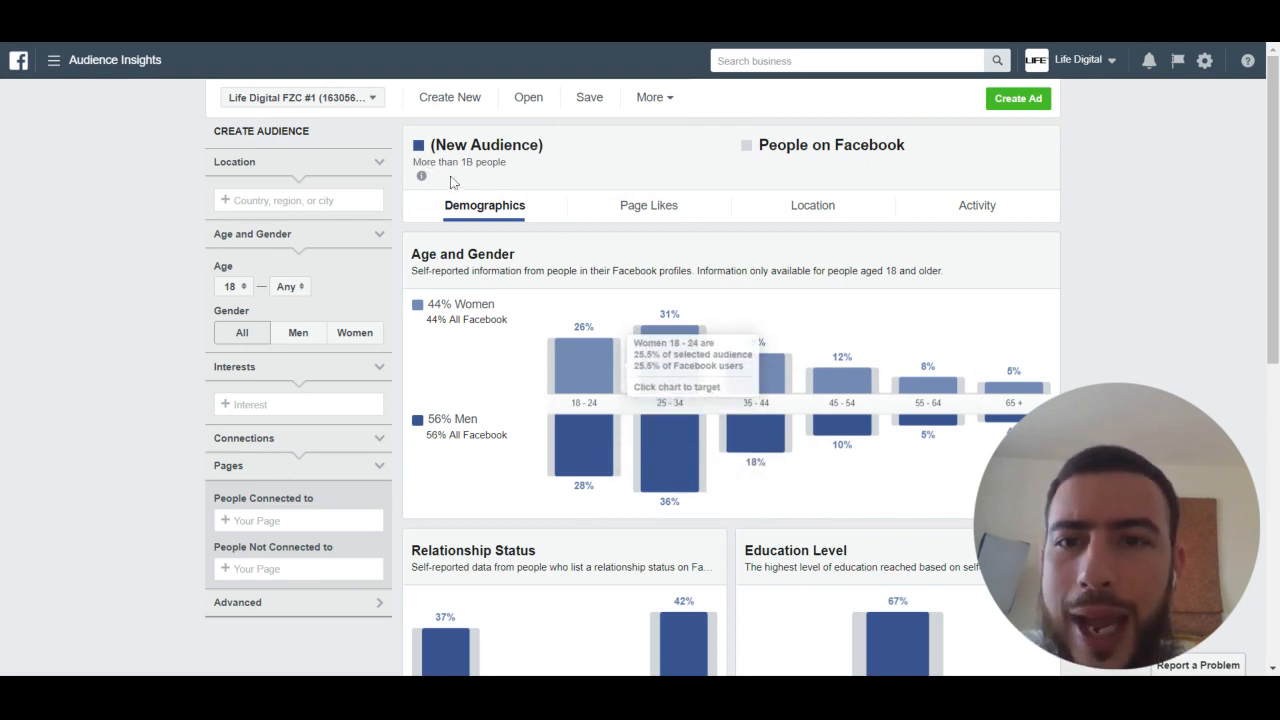
left_click_drag(413, 162, 521, 153)
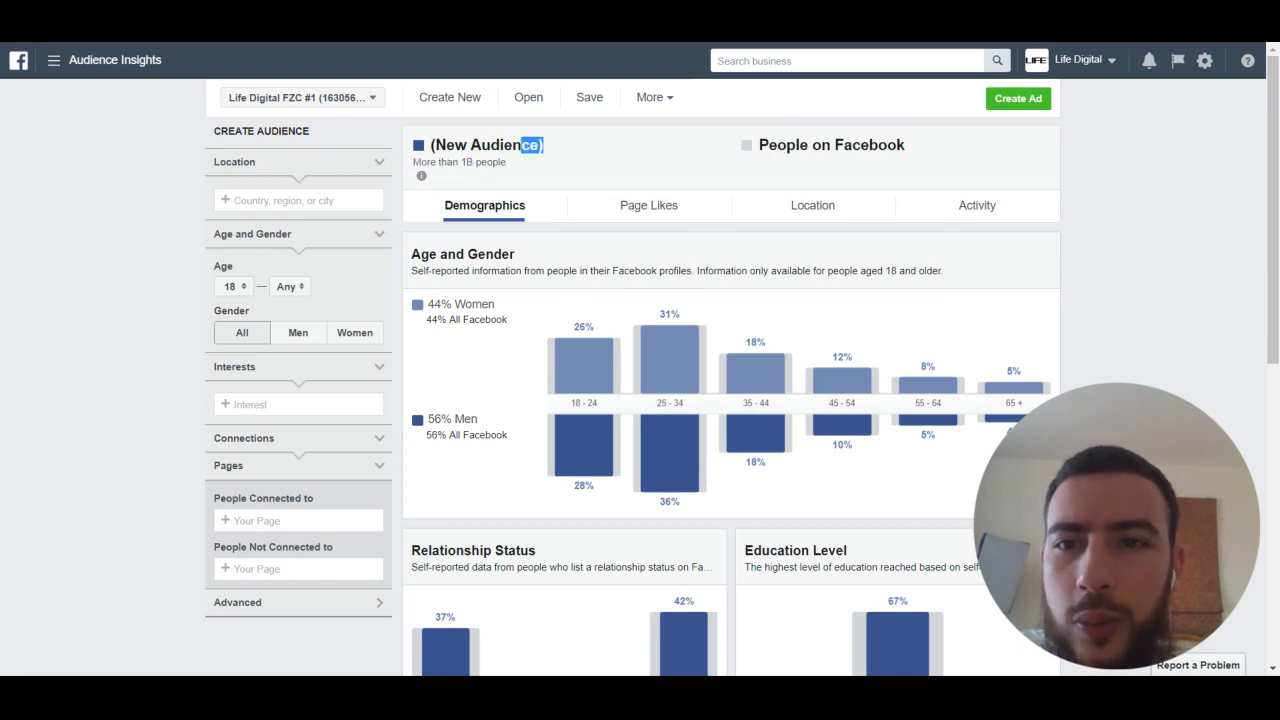
left_click(508, 167)
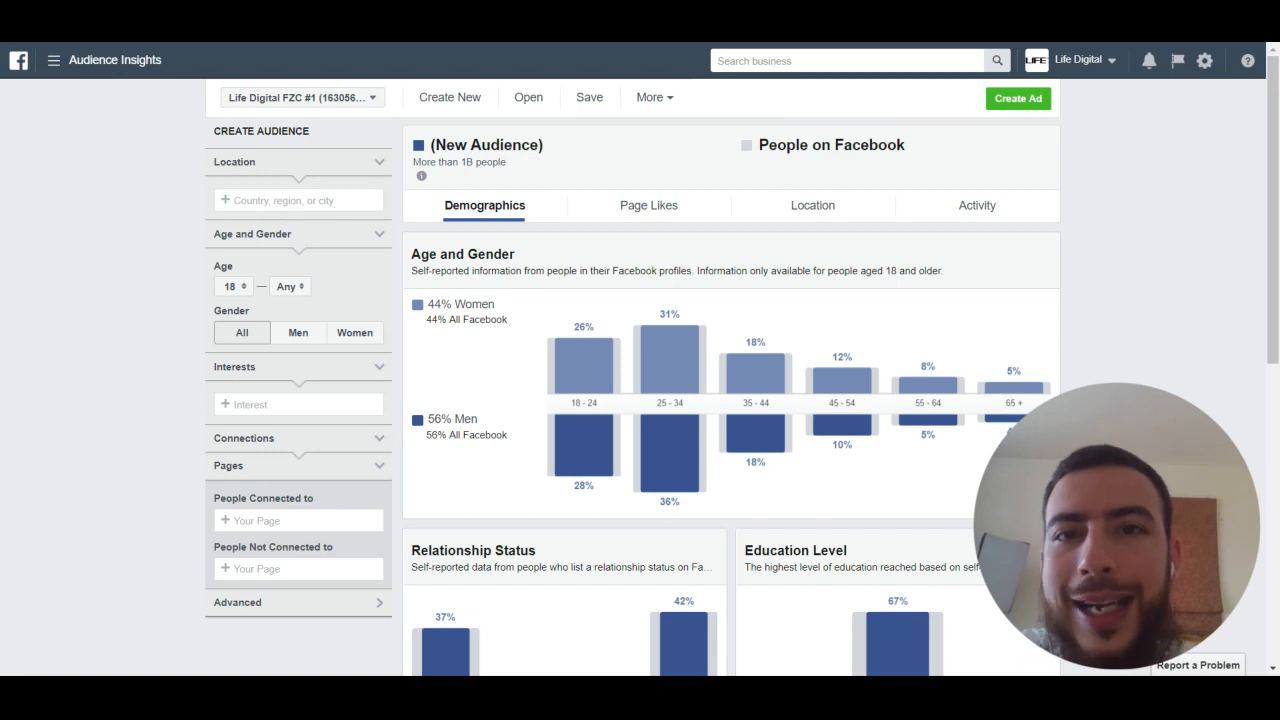
Set the new audience's location to the country United Kingdom.
mouse_move(421, 177)
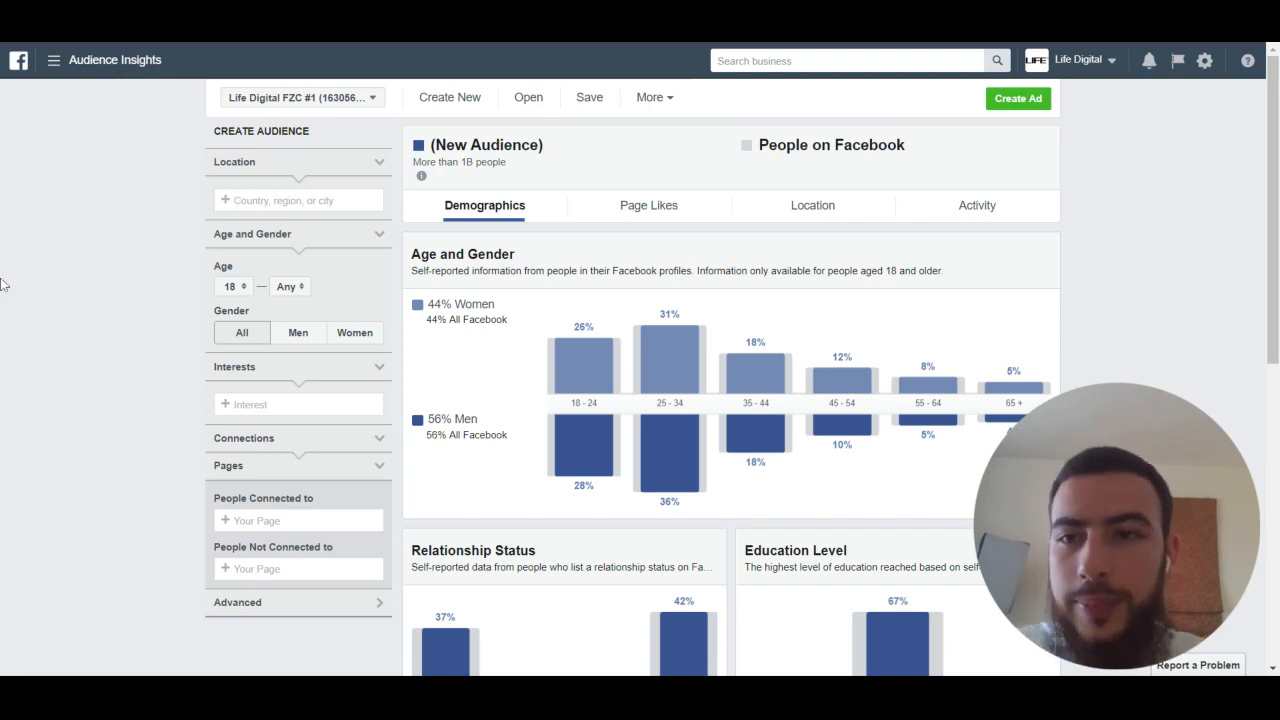
type("unit")
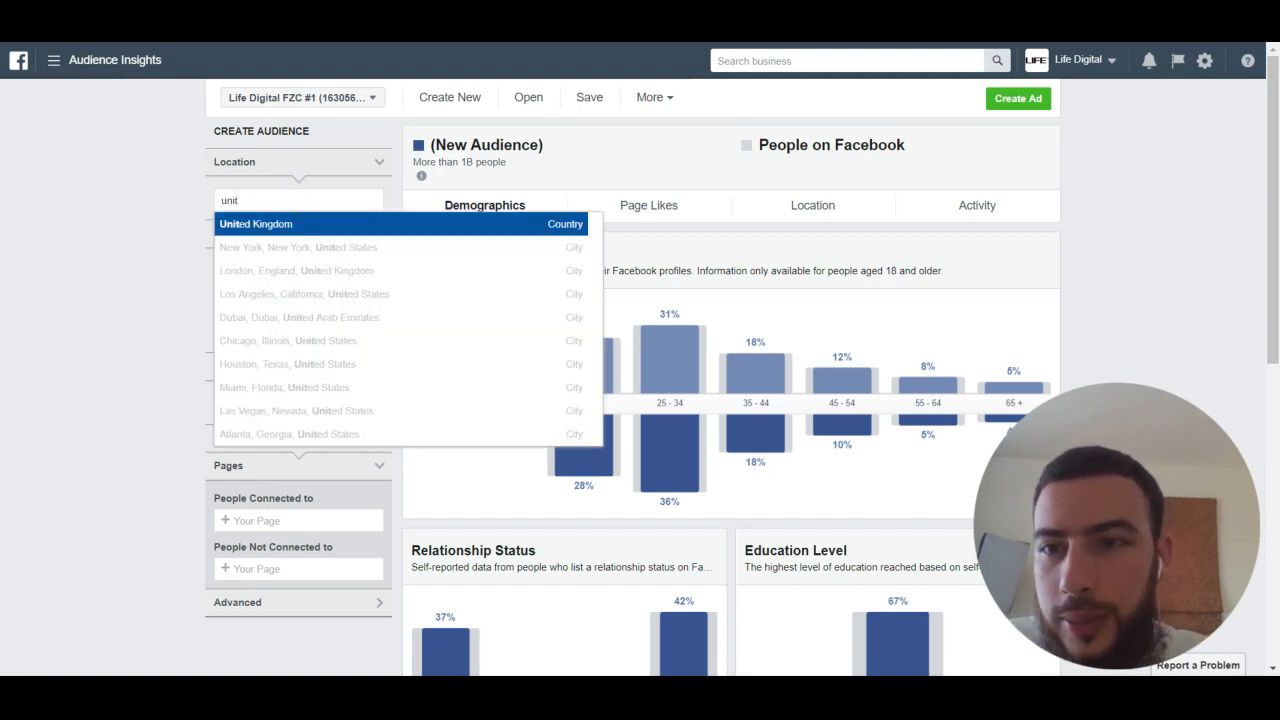
left_click(240, 226)
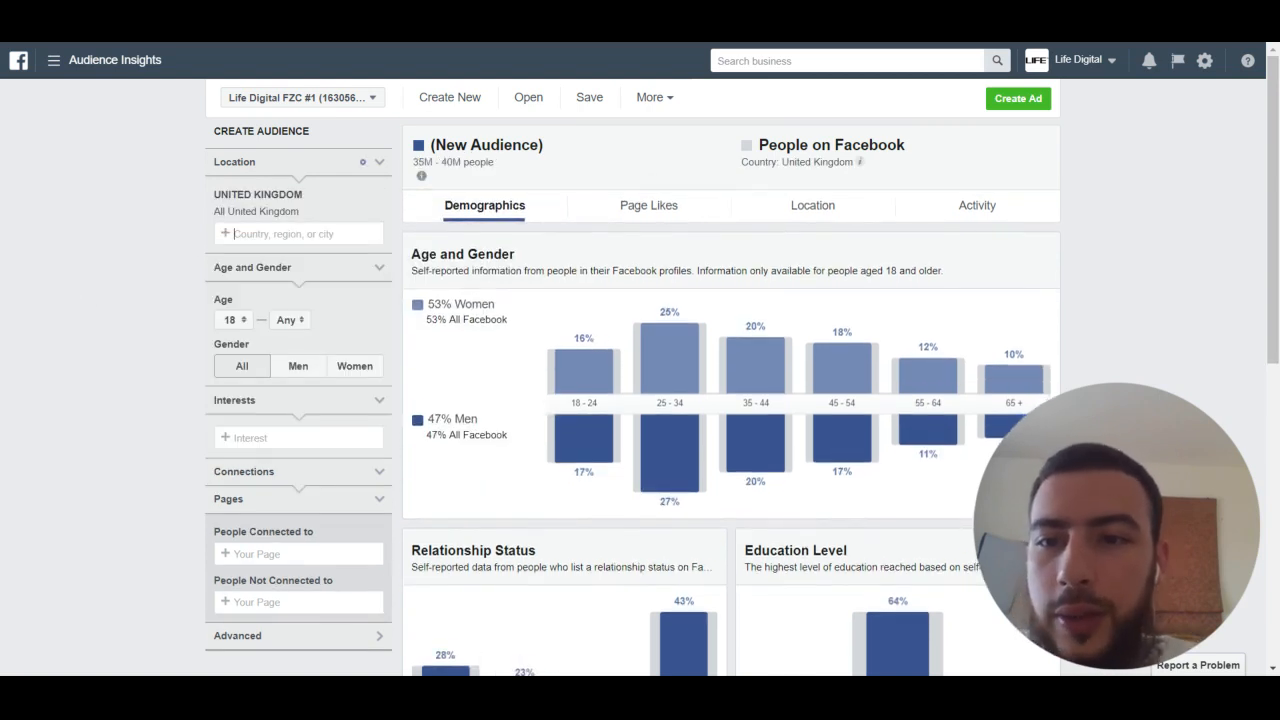
Set the audience's minimum age to 23, leaving the maximum age at Any.
left_click(229, 324)
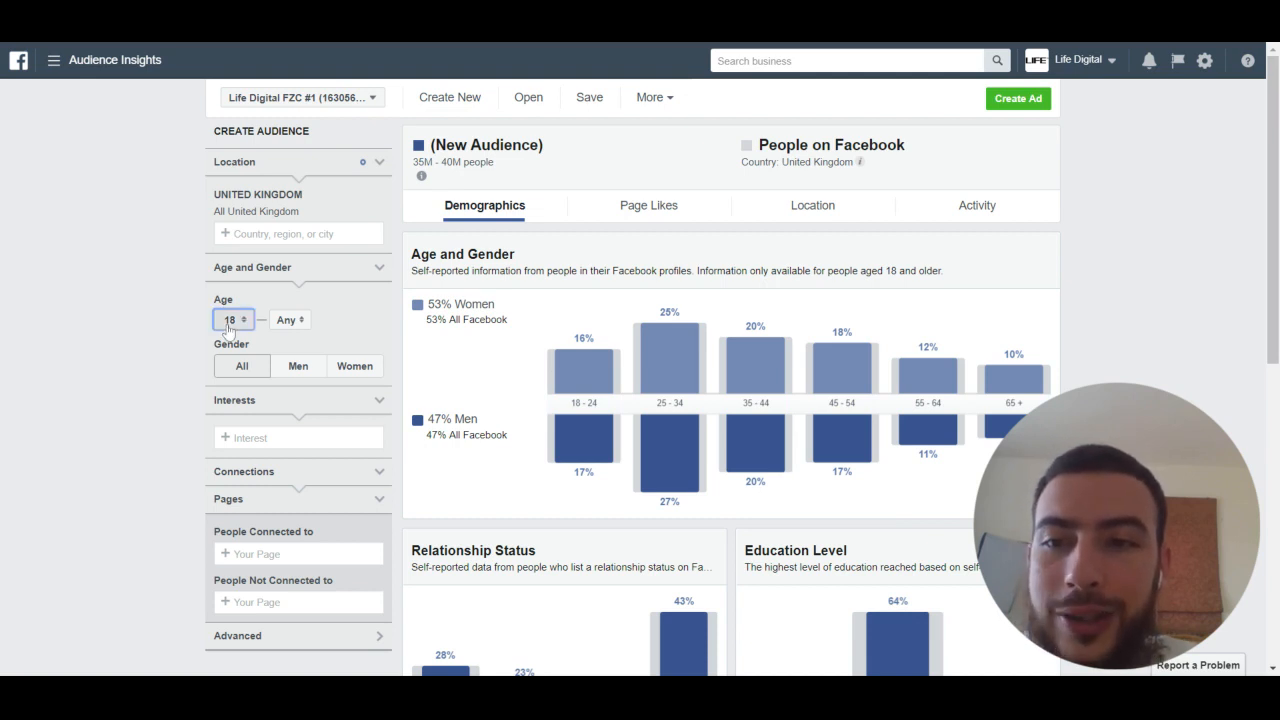
left_click(72, 340)
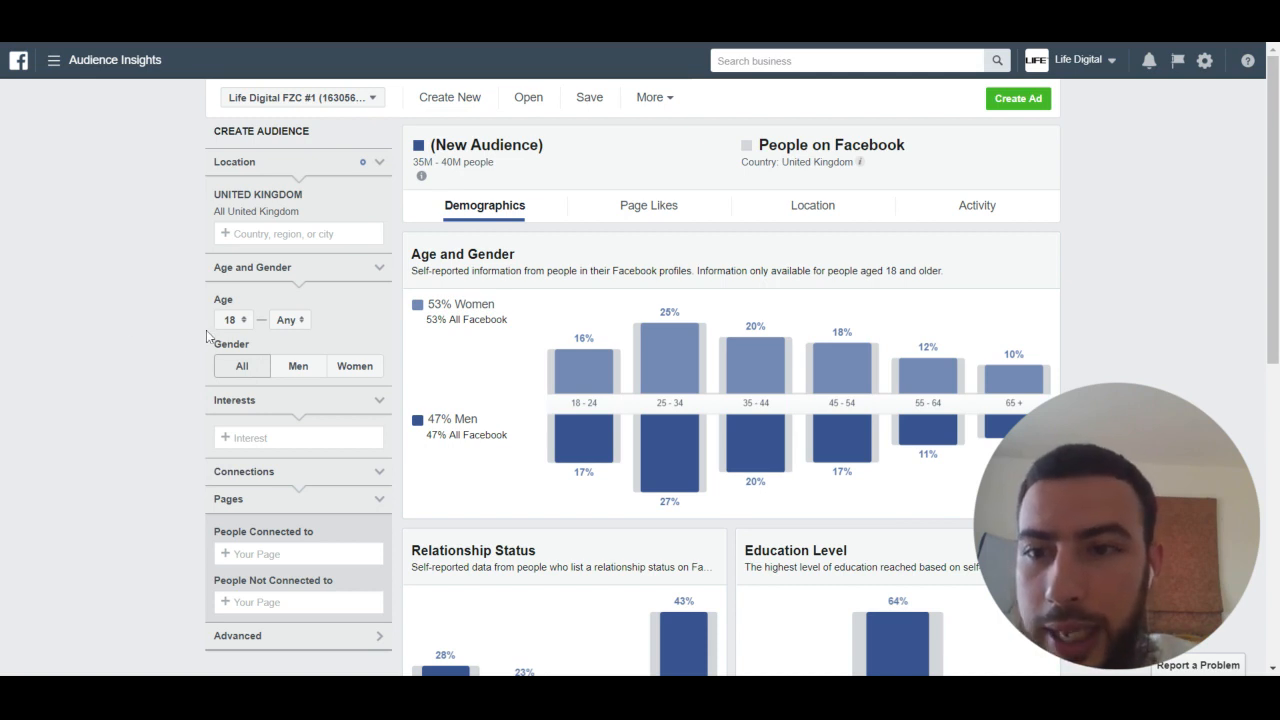
left_click(232, 323)
left_click(233, 324)
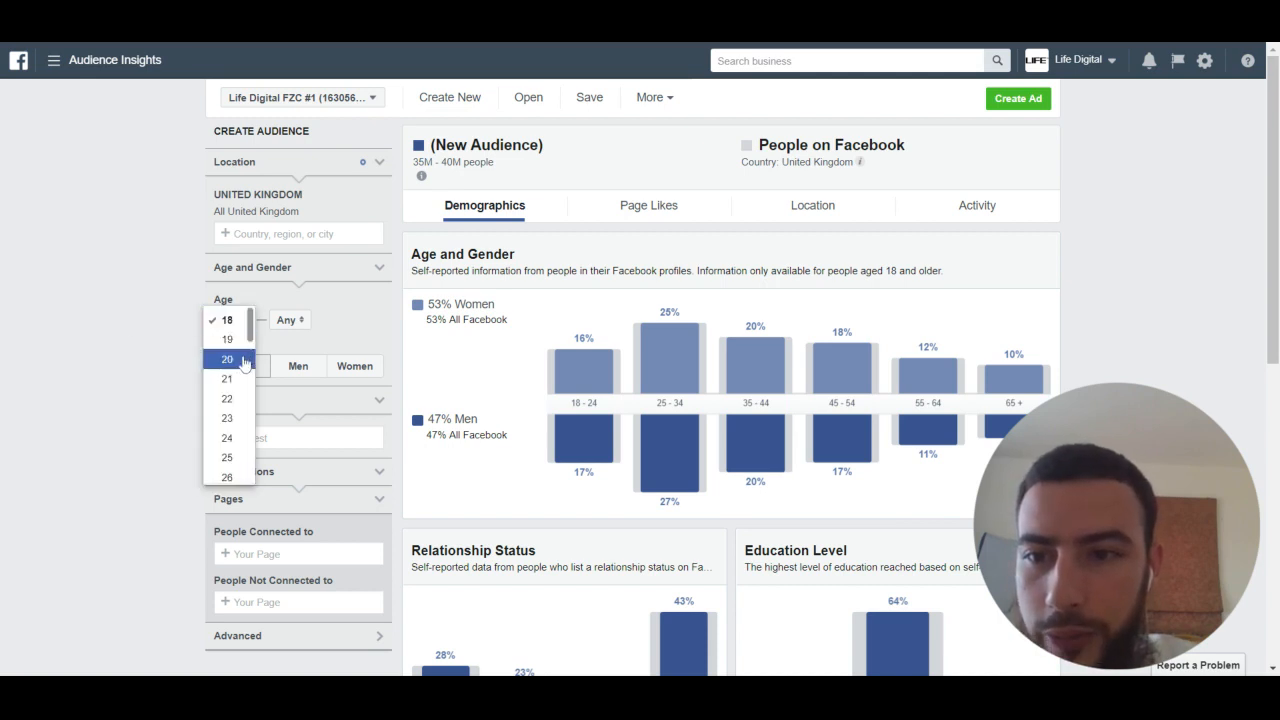
left_click(229, 420)
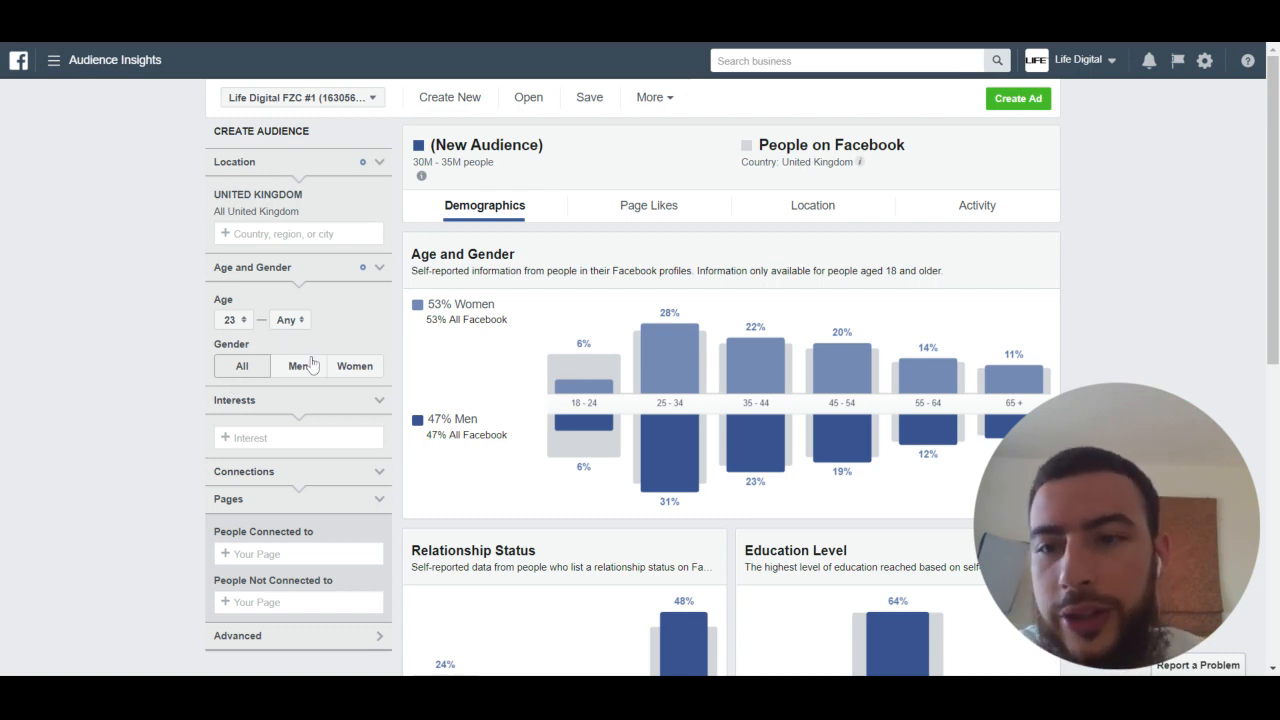
Add AlMaghrib Institute as an interest for the audience.
scroll(80, 418, "down", 1)
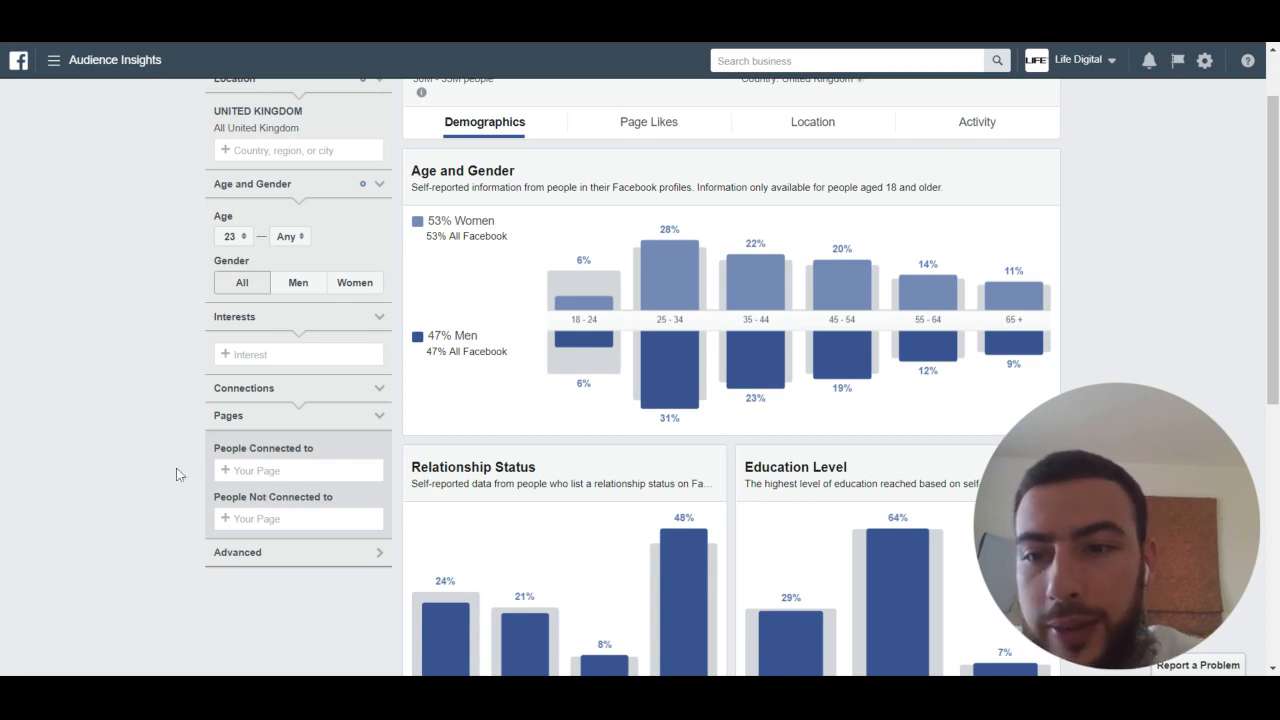
mouse_move(647, 249)
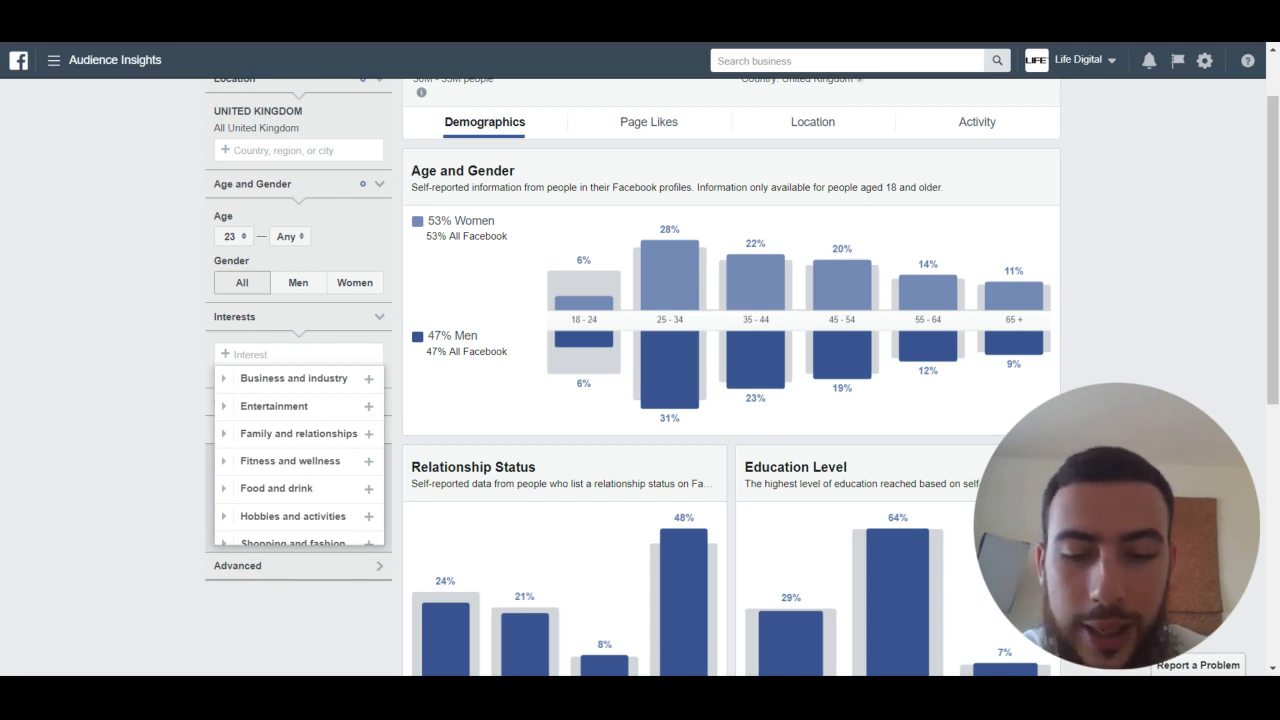
type("a")
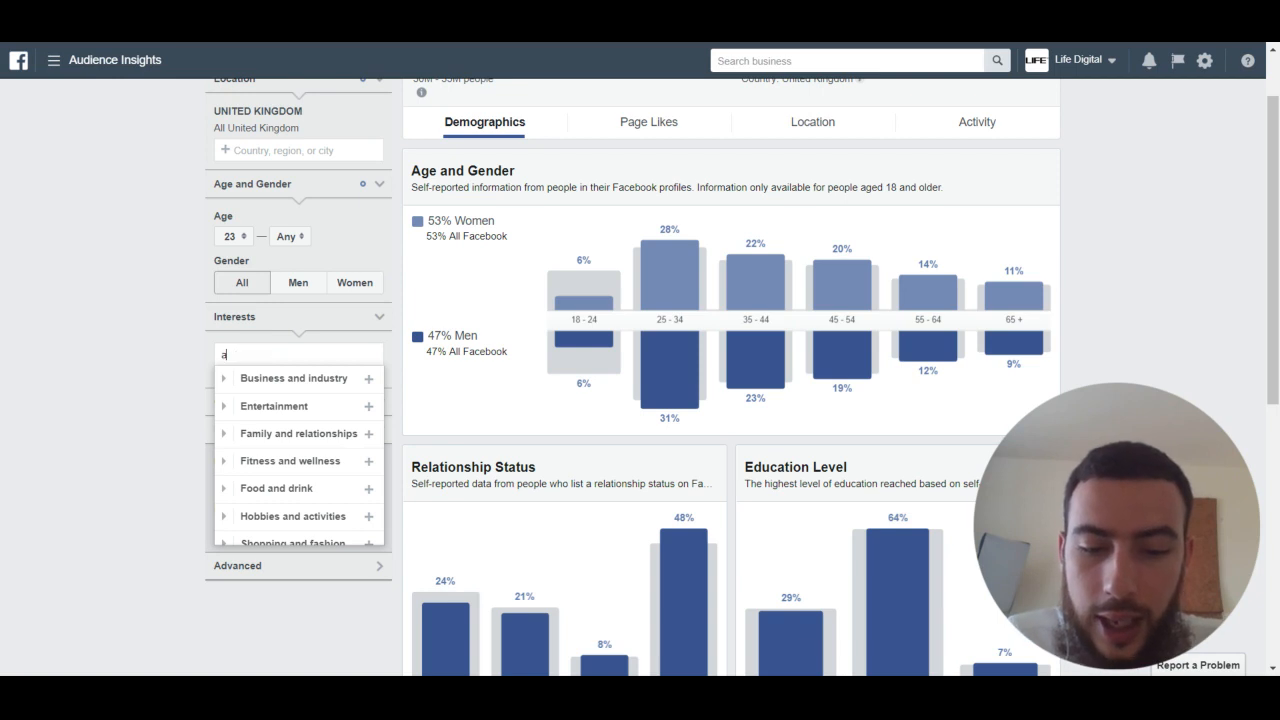
type("lmaghrib")
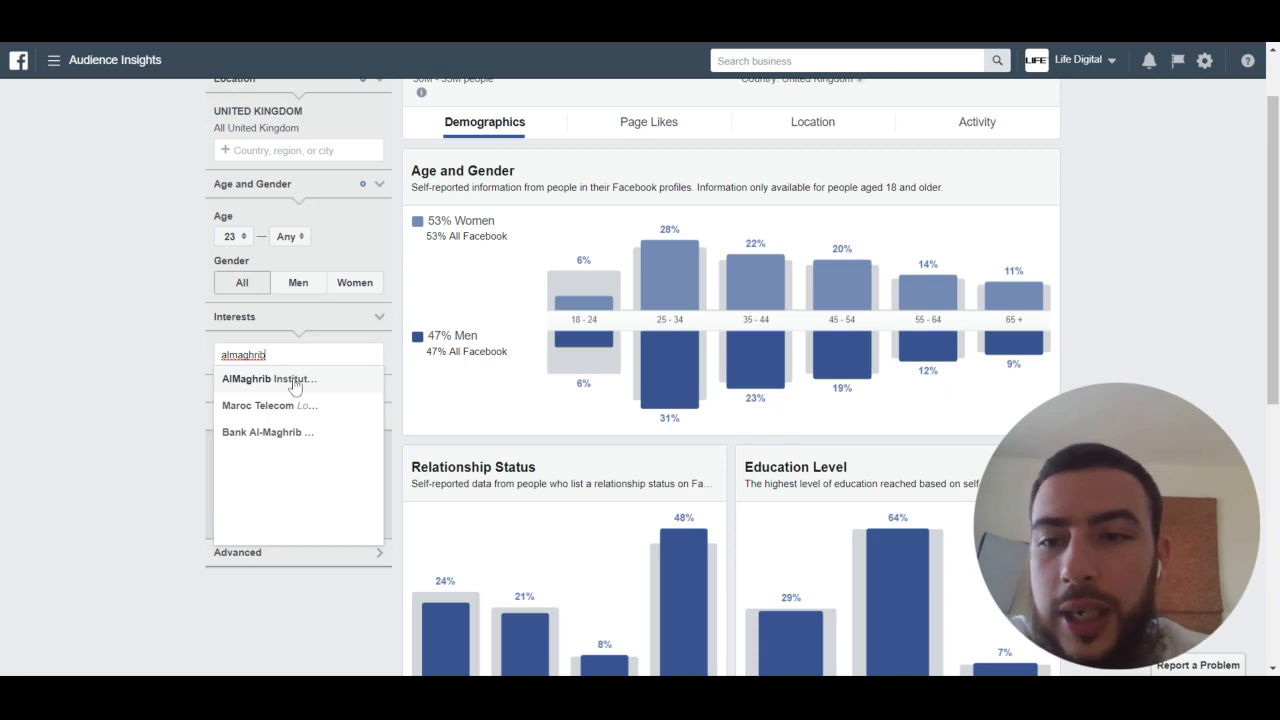
key("Return")
left_click(30, 374)
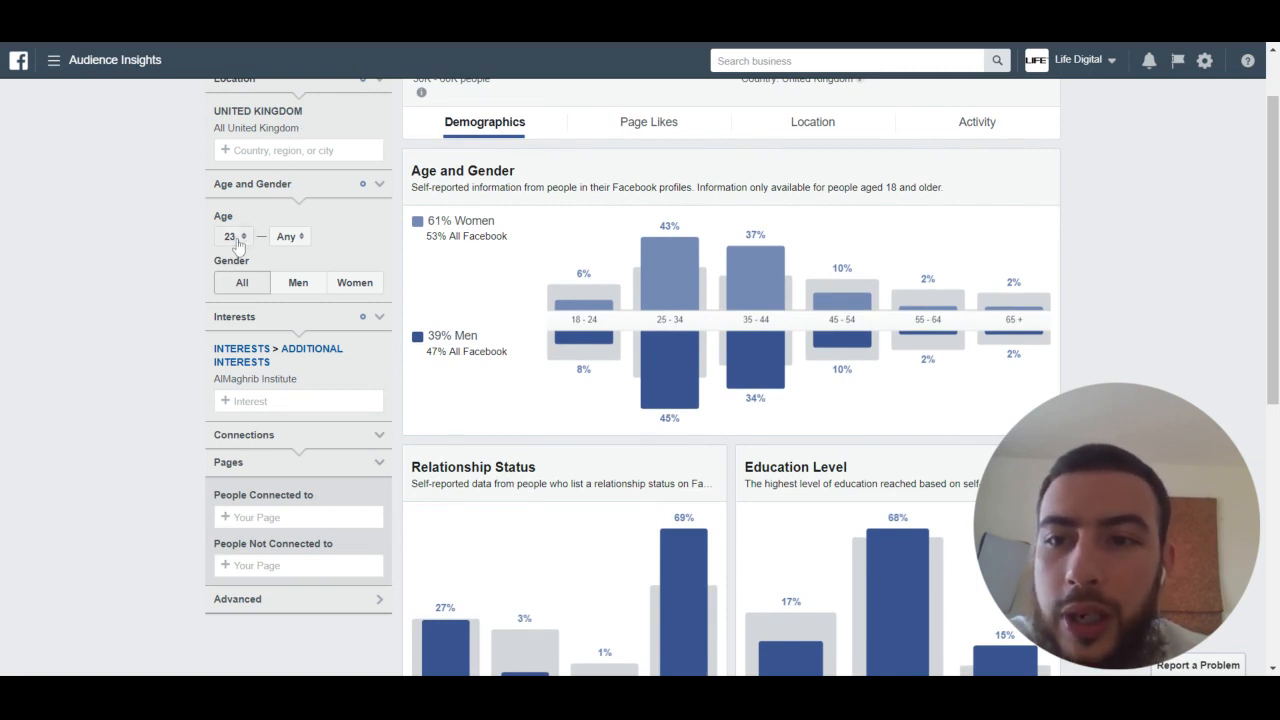
Examine the audience's estimated size and its demographics by age, gender, relationship status, education level and job title.
mouse_move(292, 383)
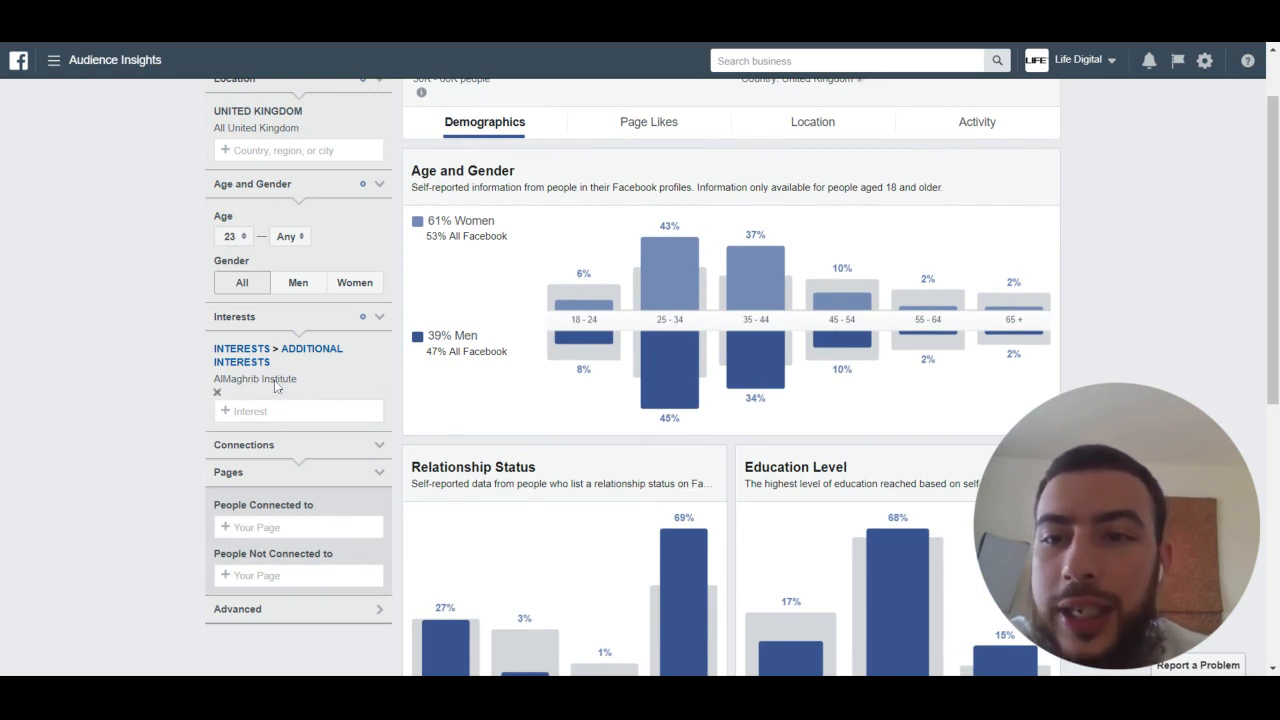
scroll(86, 340, "up", 1)
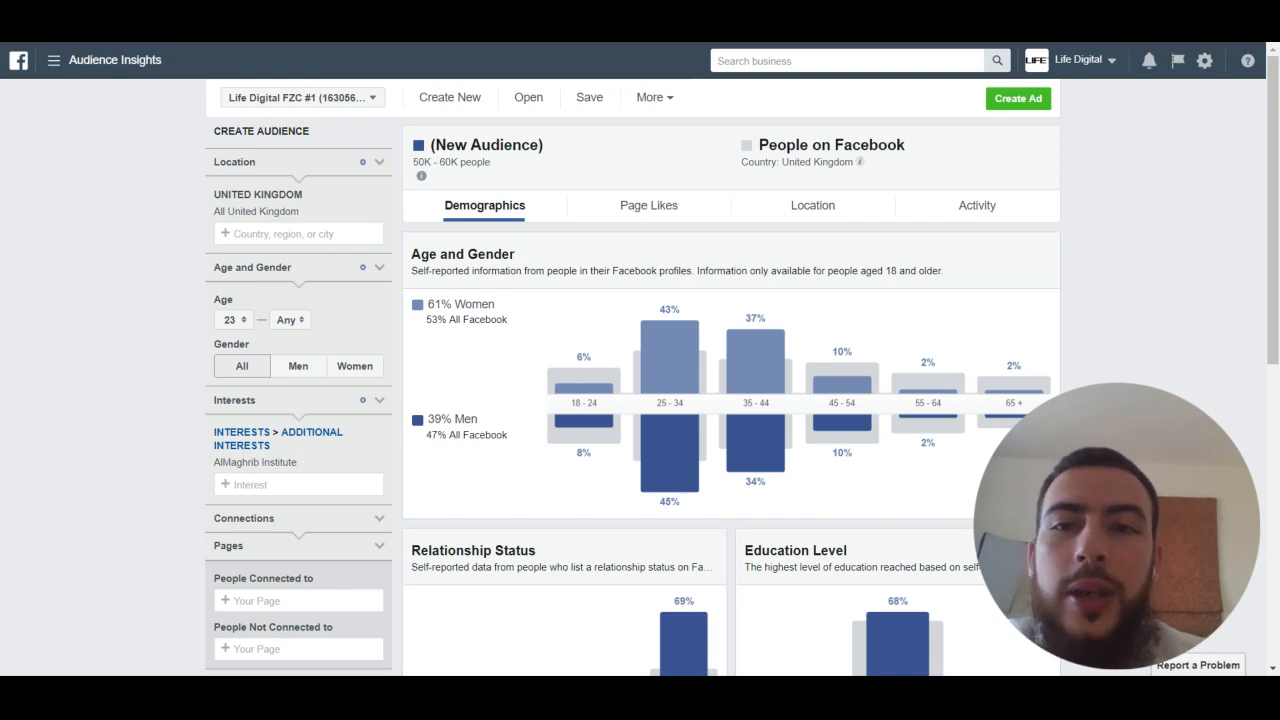
left_click_drag(412, 162, 505, 167)
left_click(505, 167)
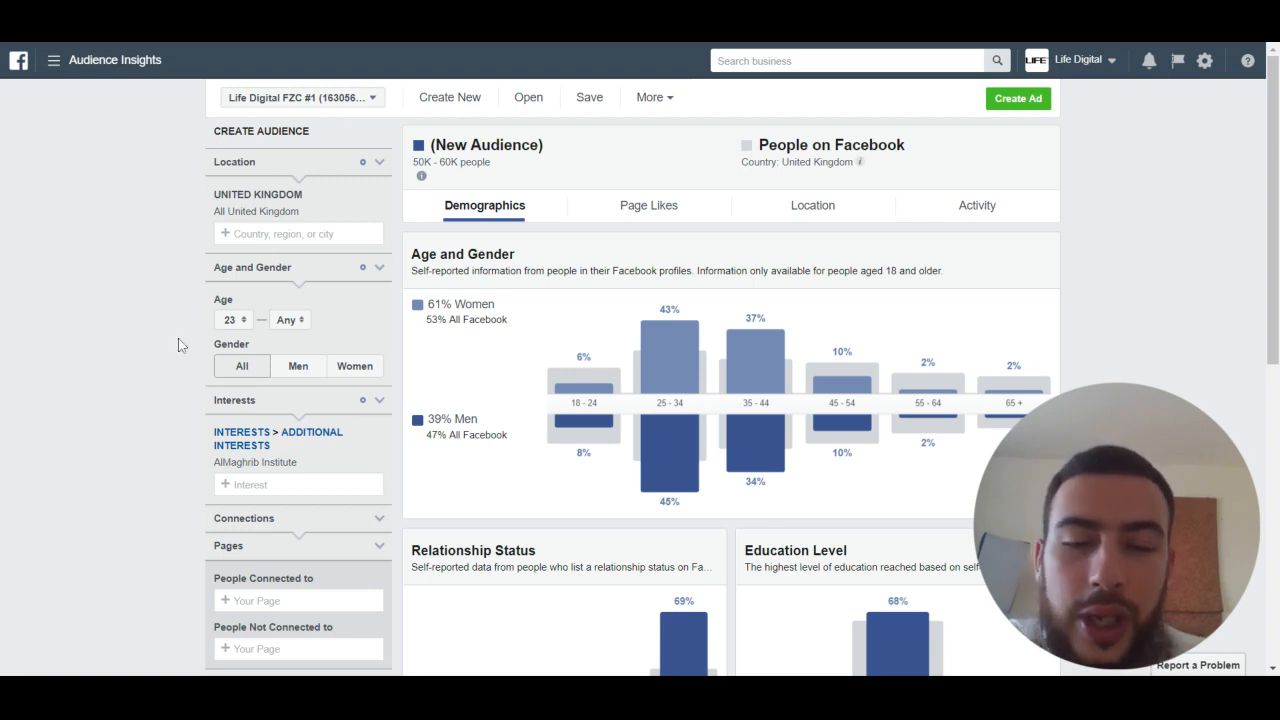
scroll(473, 350, "down", 1)
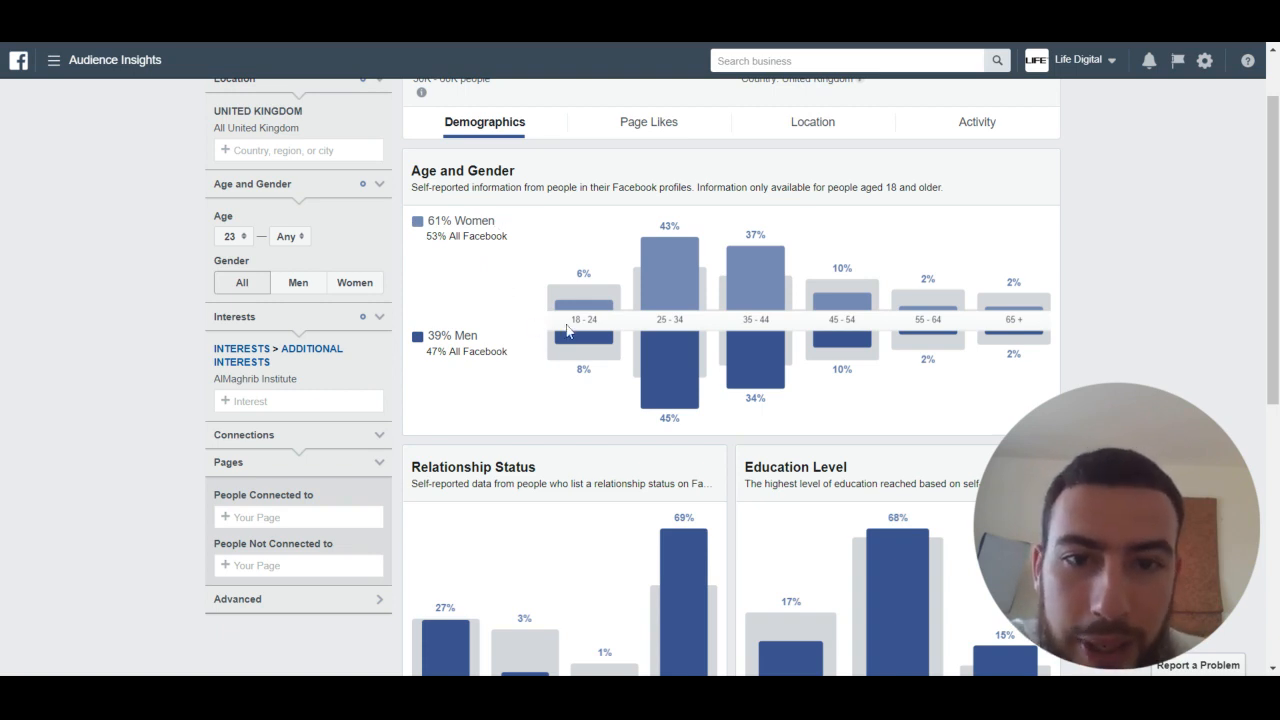
mouse_move(689, 326)
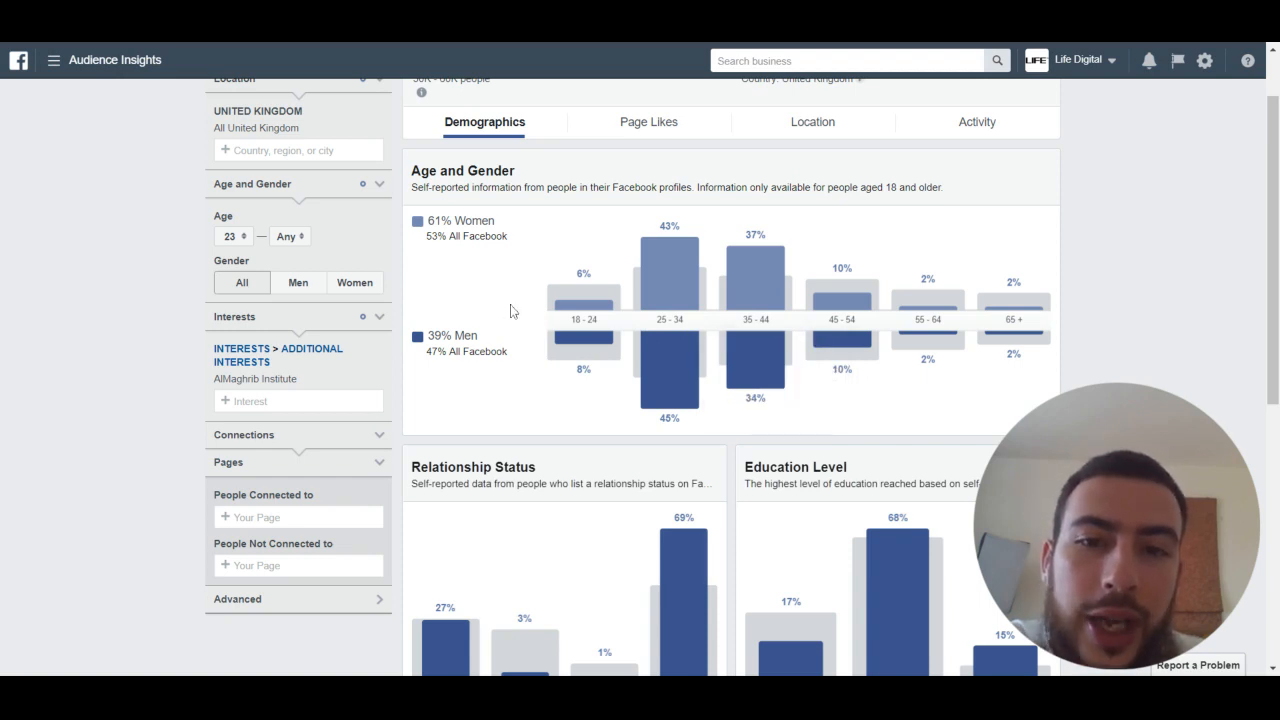
mouse_move(772, 312)
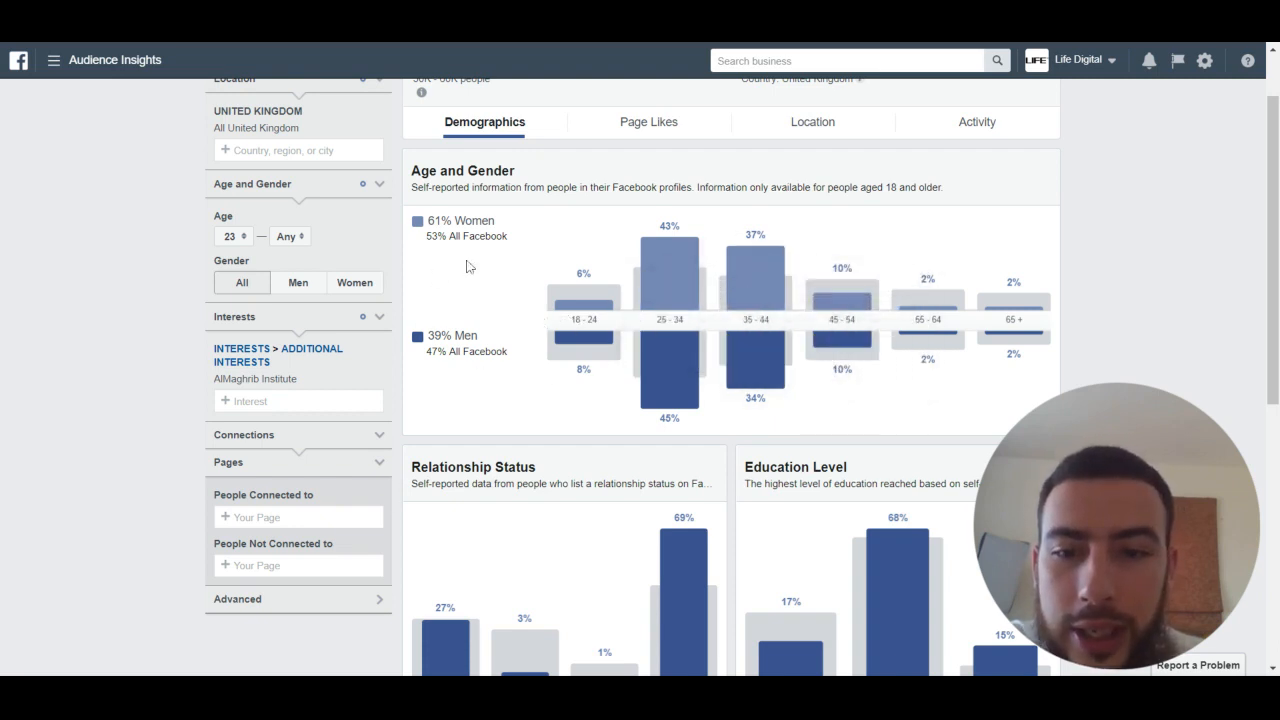
scroll(466, 266, "down", 5)
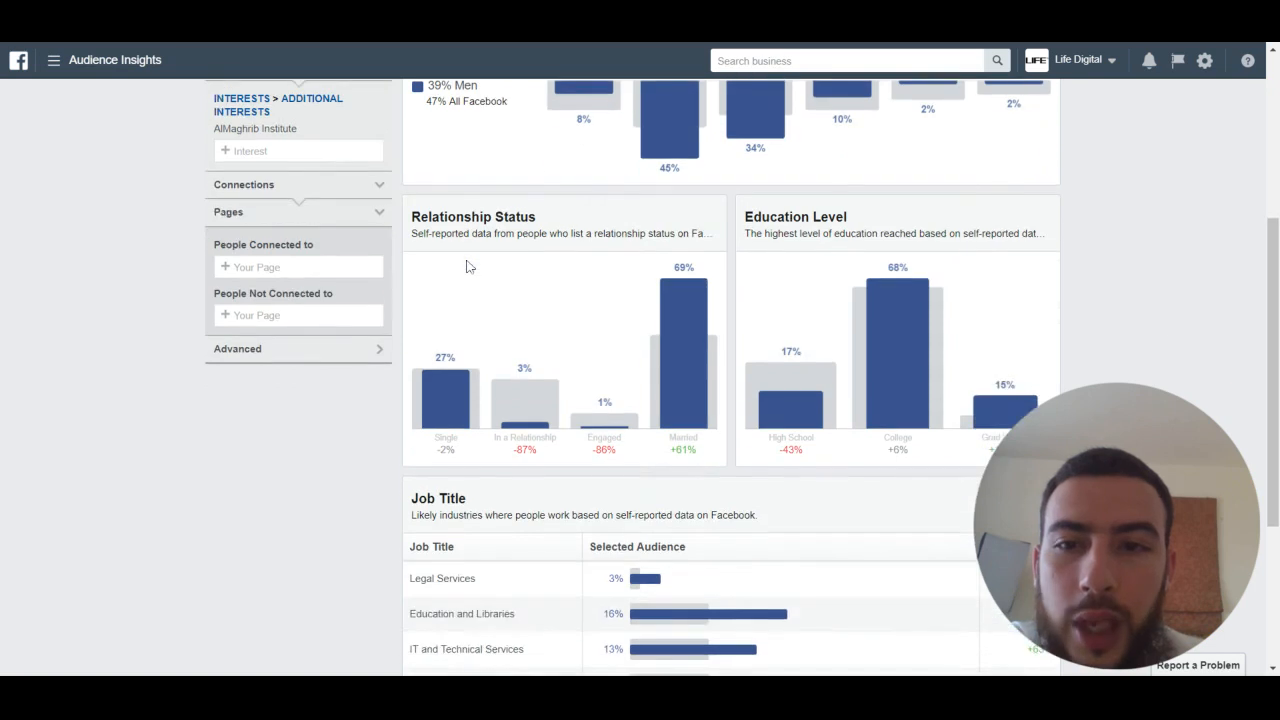
mouse_move(688, 290)
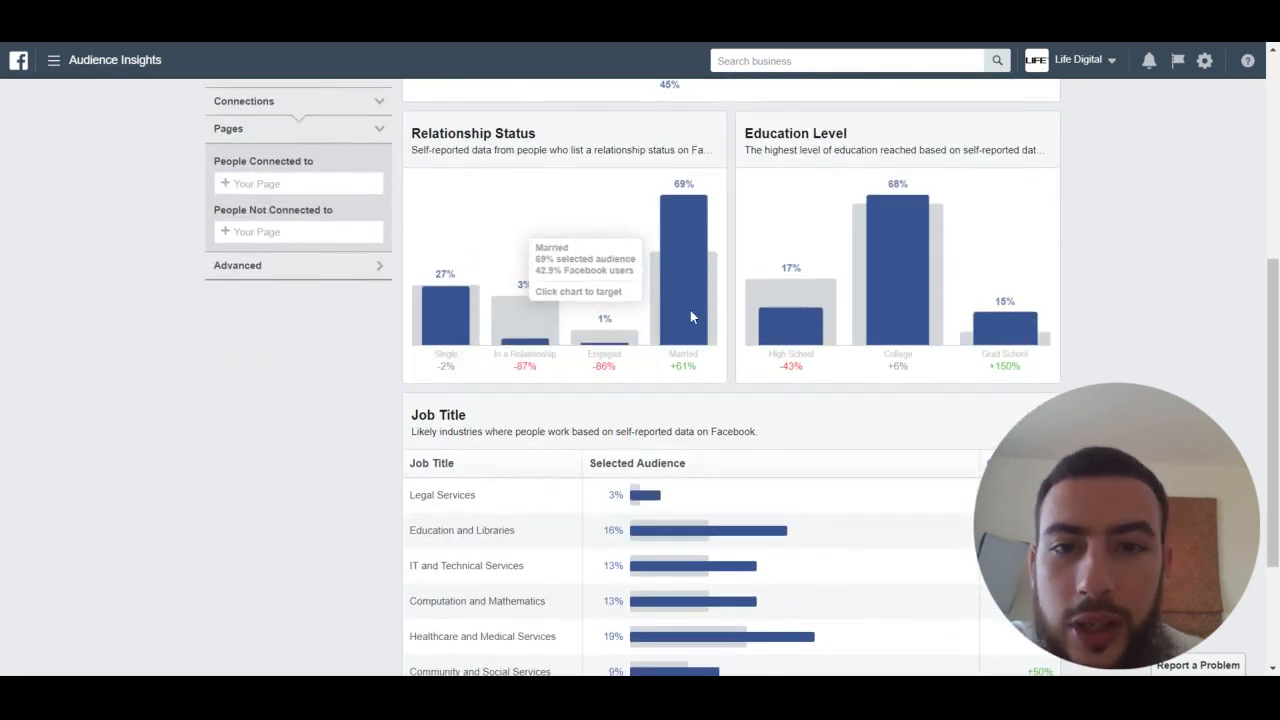
scroll(690, 310, "up", 4)
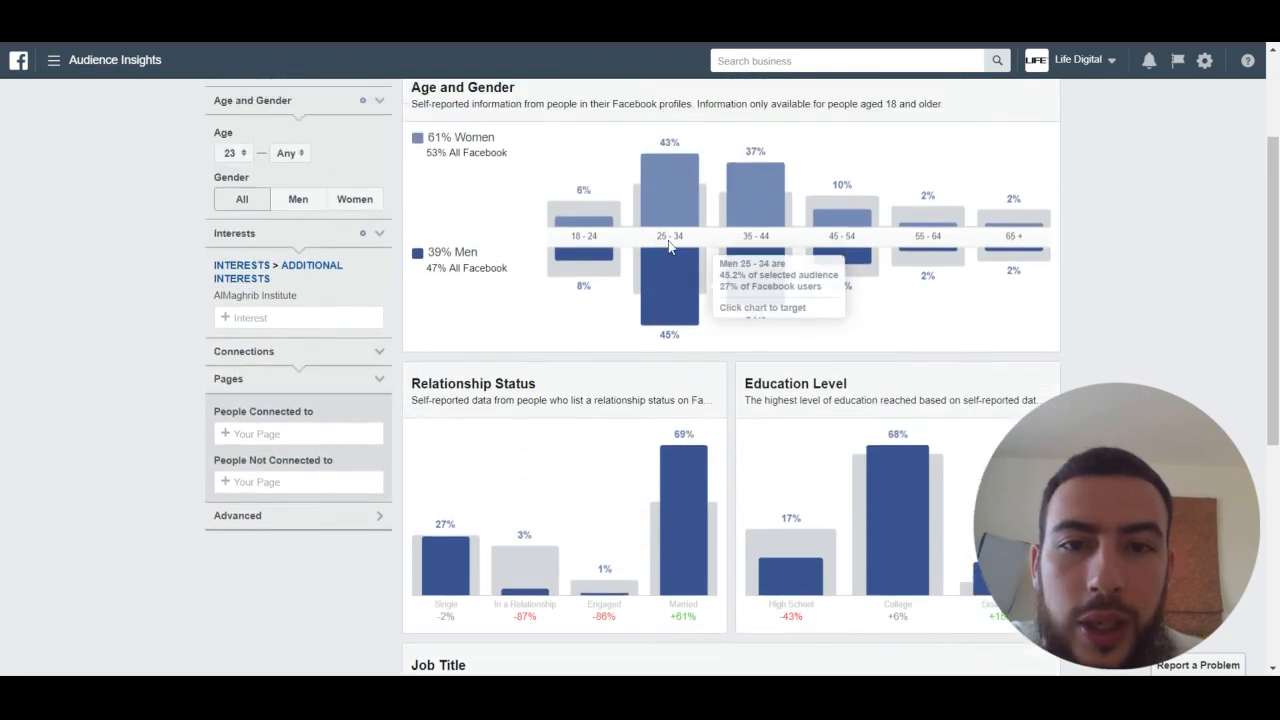
scroll(637, 248, "down", 4)
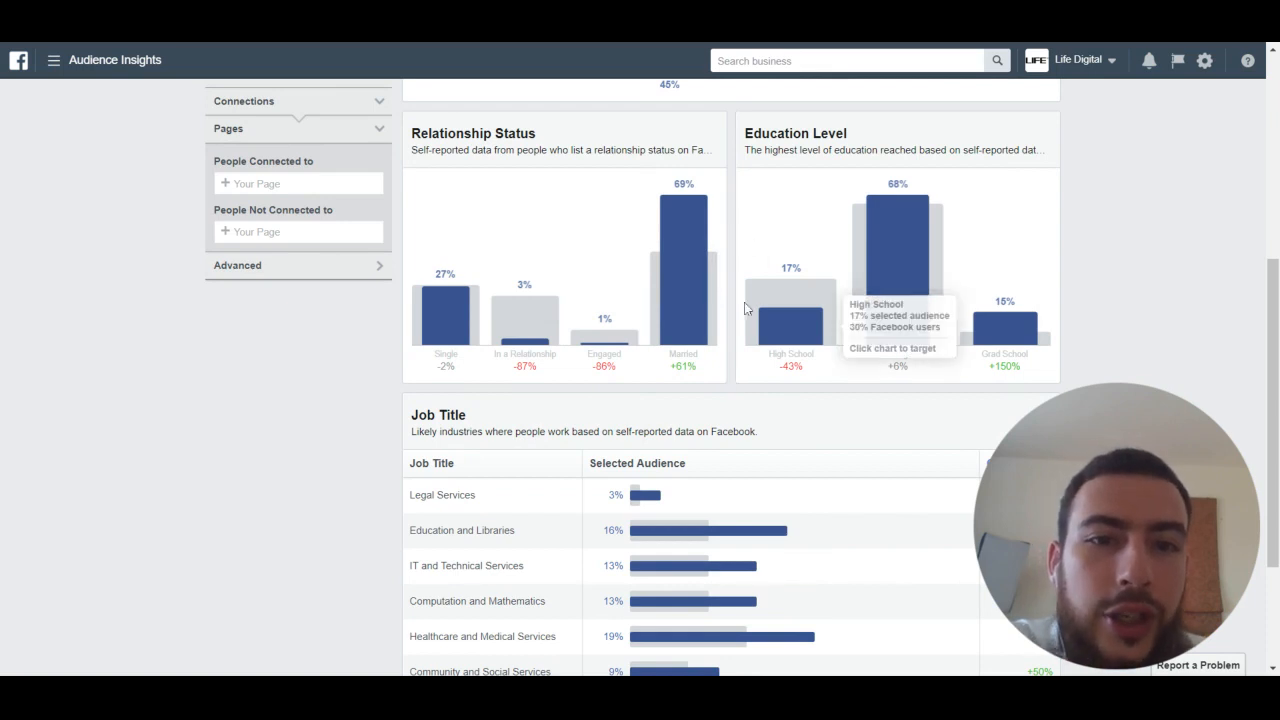
mouse_move(893, 333)
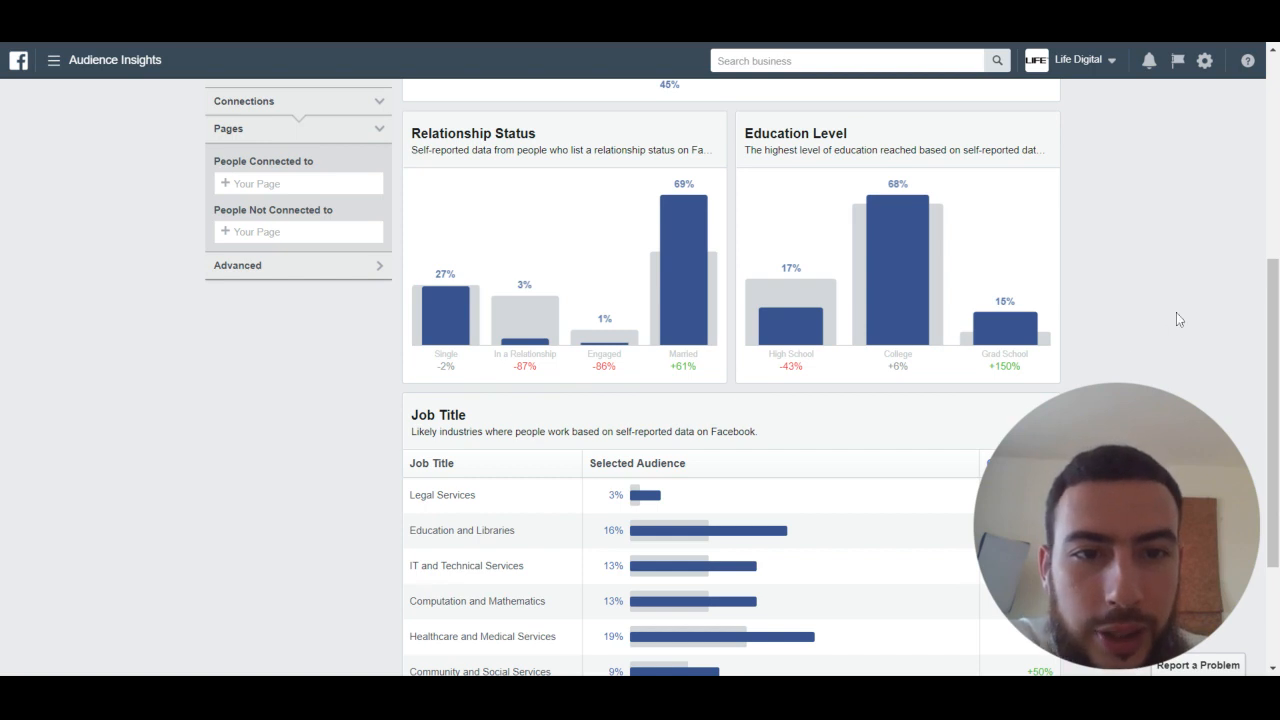
scroll(1176, 318, "down", 2)
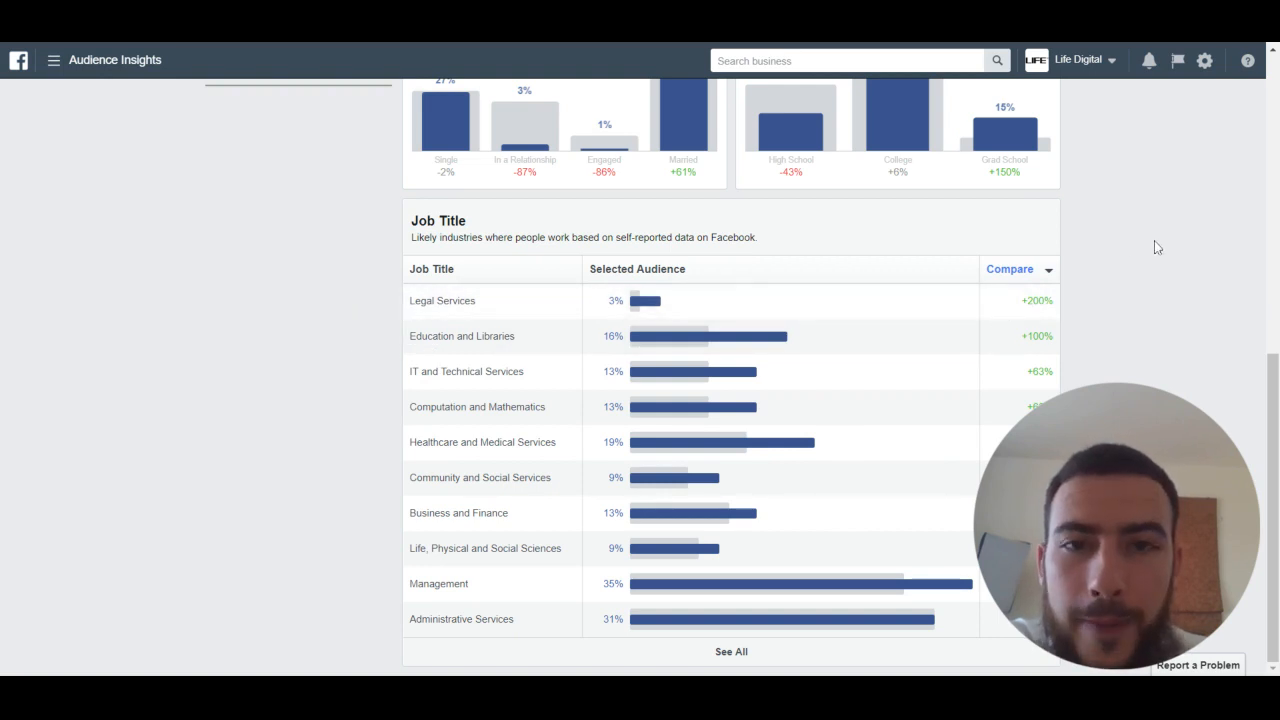
scroll(1154, 240, "up", 6)
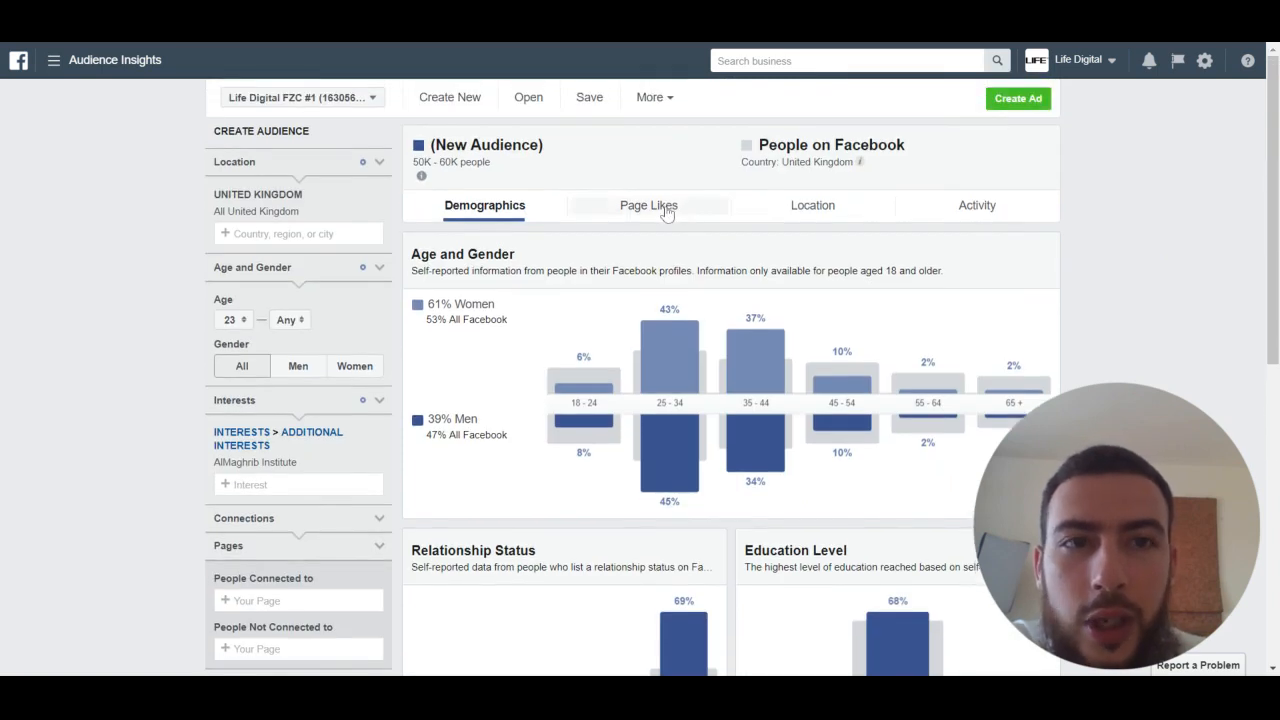
Open the audience's Page Likes insights and review its size, top categories and the most relevant pages.
left_click(667, 208)
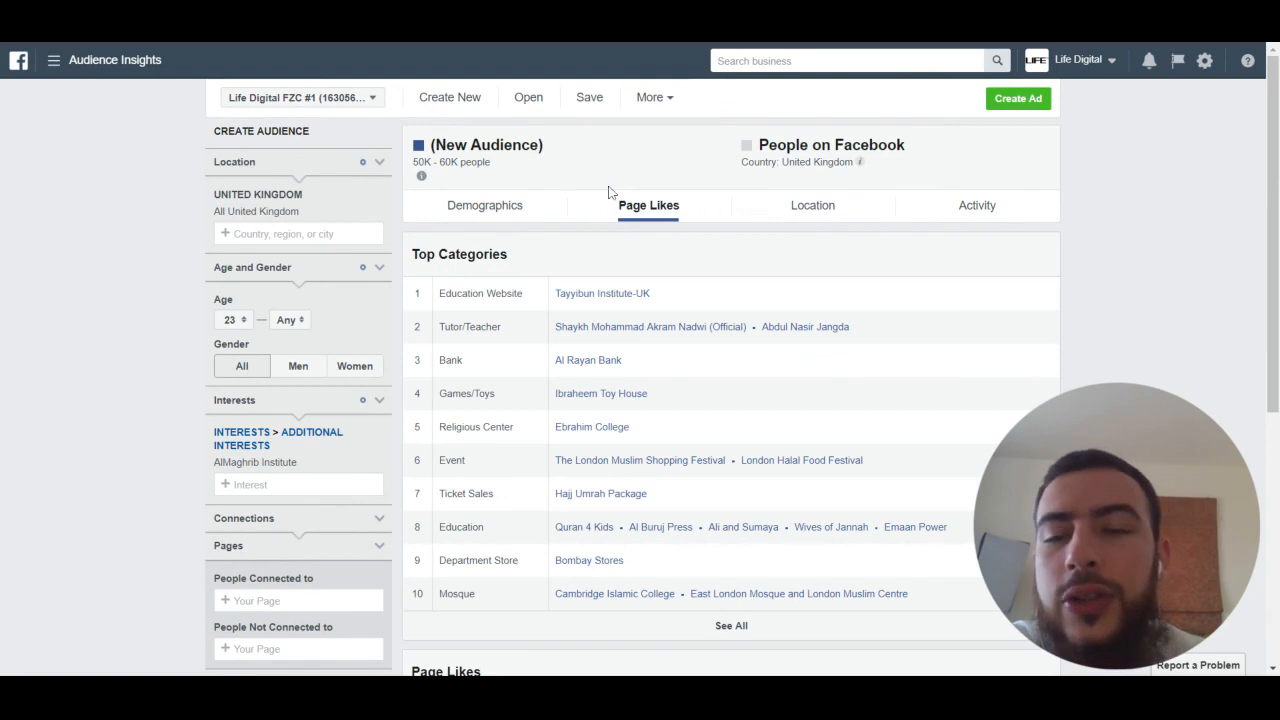
left_click_drag(412, 161, 507, 170)
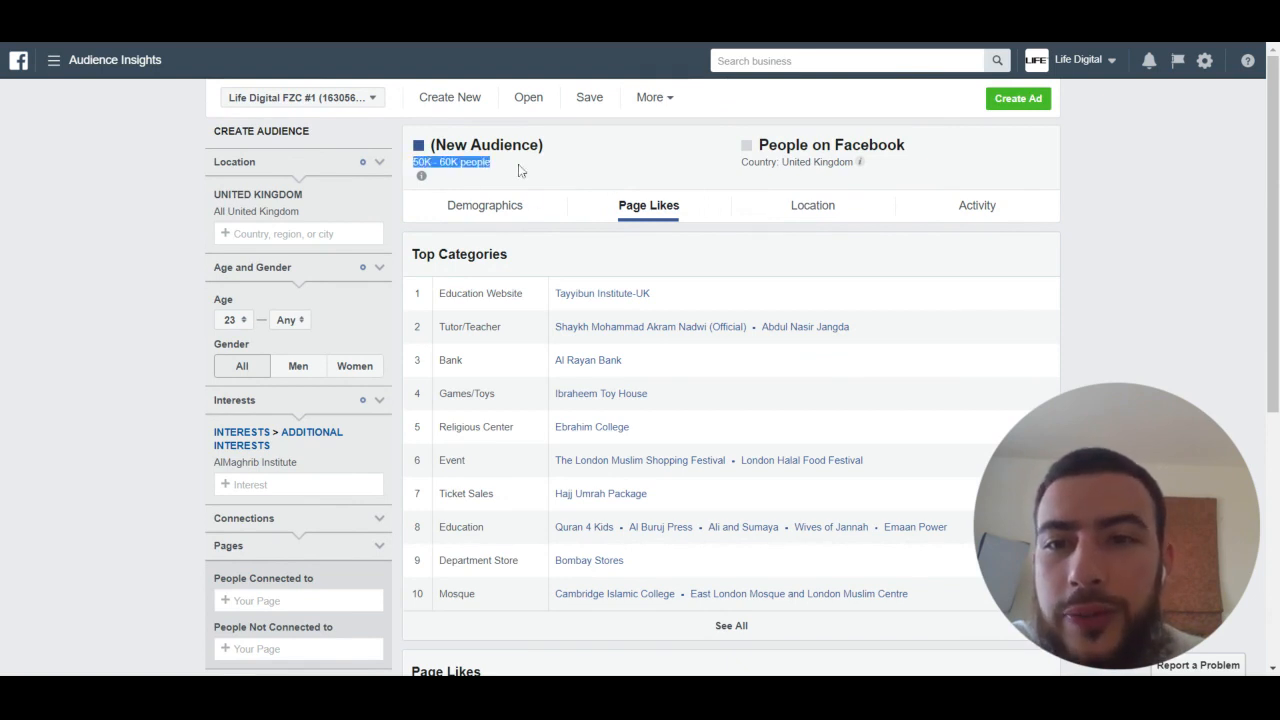
left_click(521, 172)
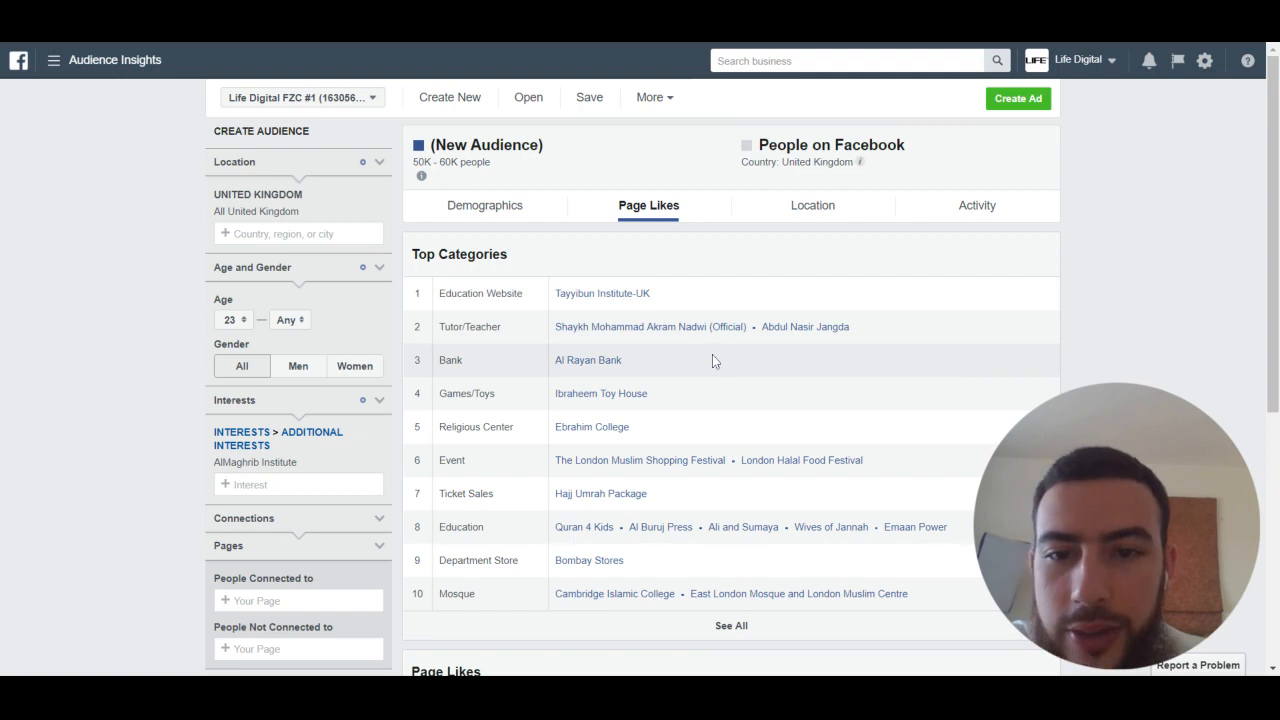
scroll(480, 500, "down", 1)
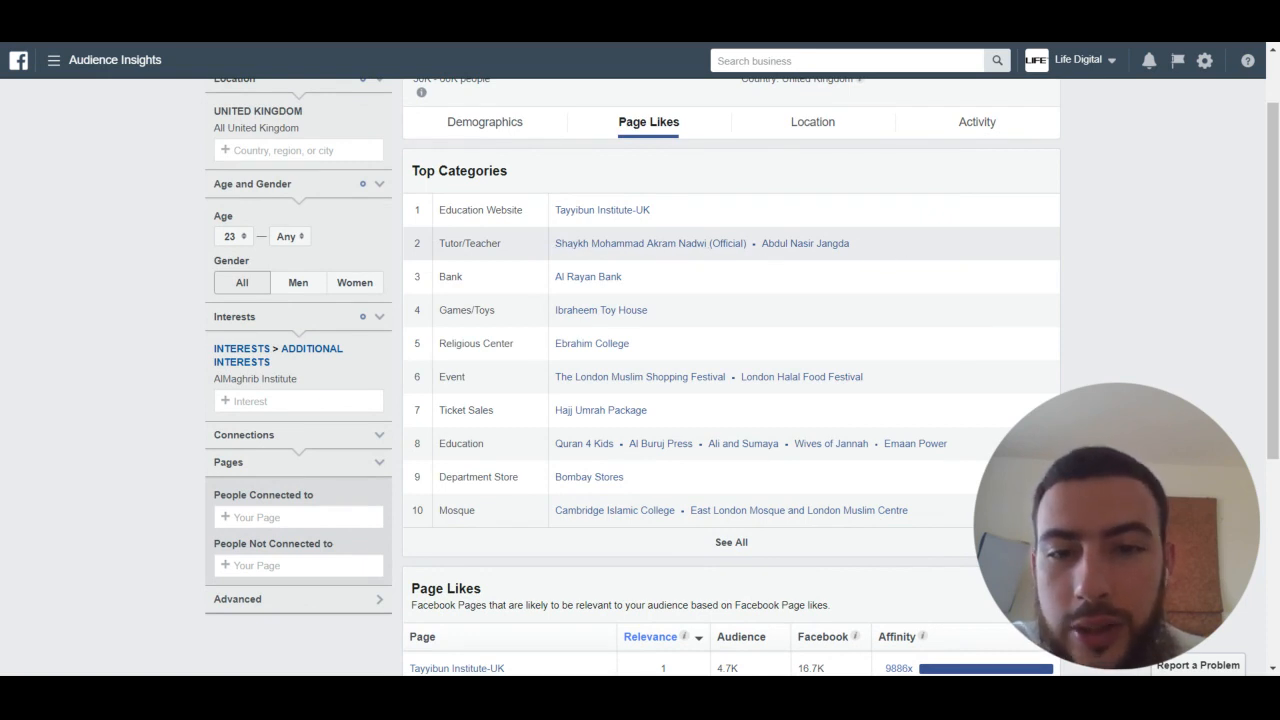
scroll(906, 246, "down", 3)
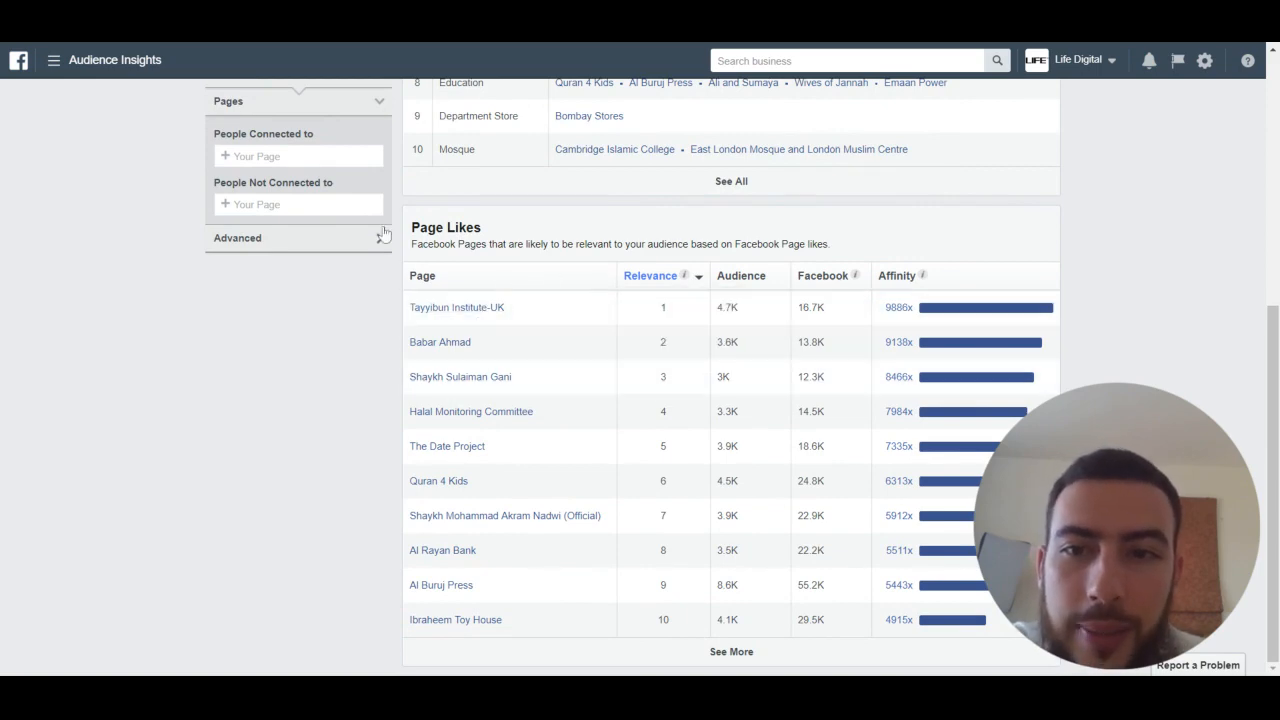
scroll(563, 360, "up", 4)
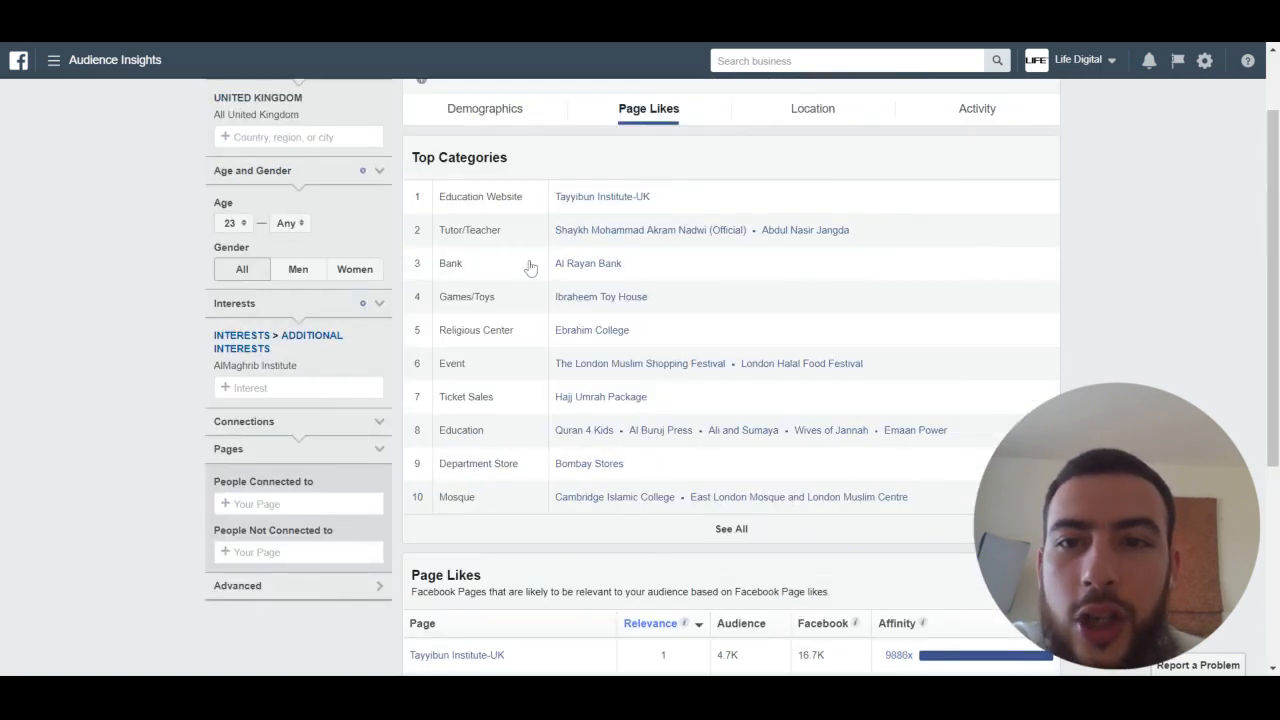
Compare the audience, Facebook and affinity figures of the pages under Page Likes, starting with Tayyibun Institute-UK, and recheck the audience's overall size.
scroll(559, 459, "down", 4)
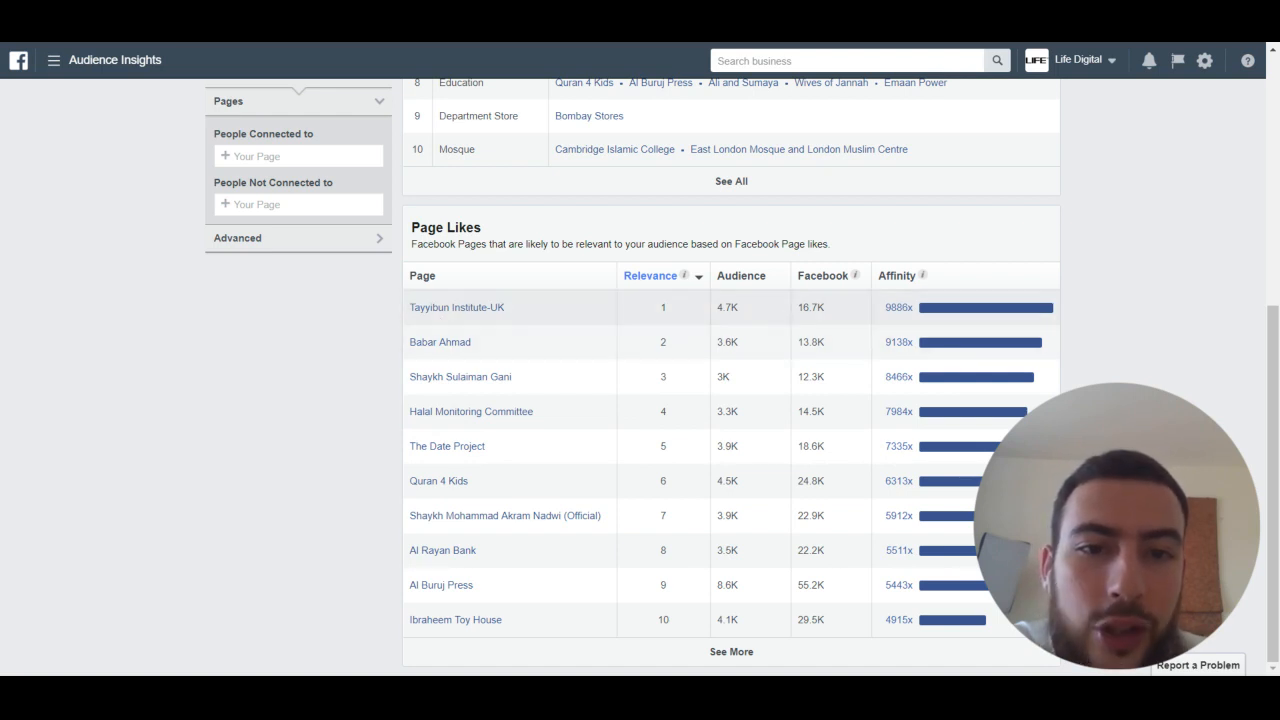
left_click_drag(832, 308, 797, 307)
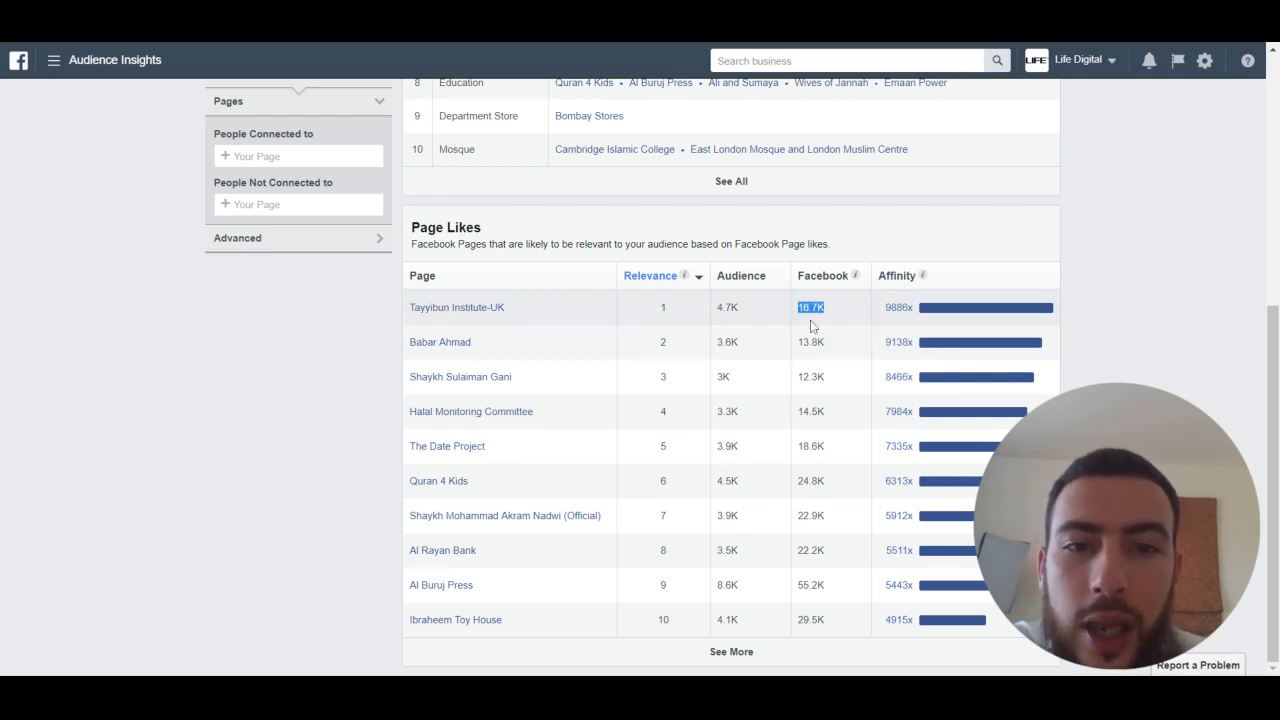
left_click(810, 324)
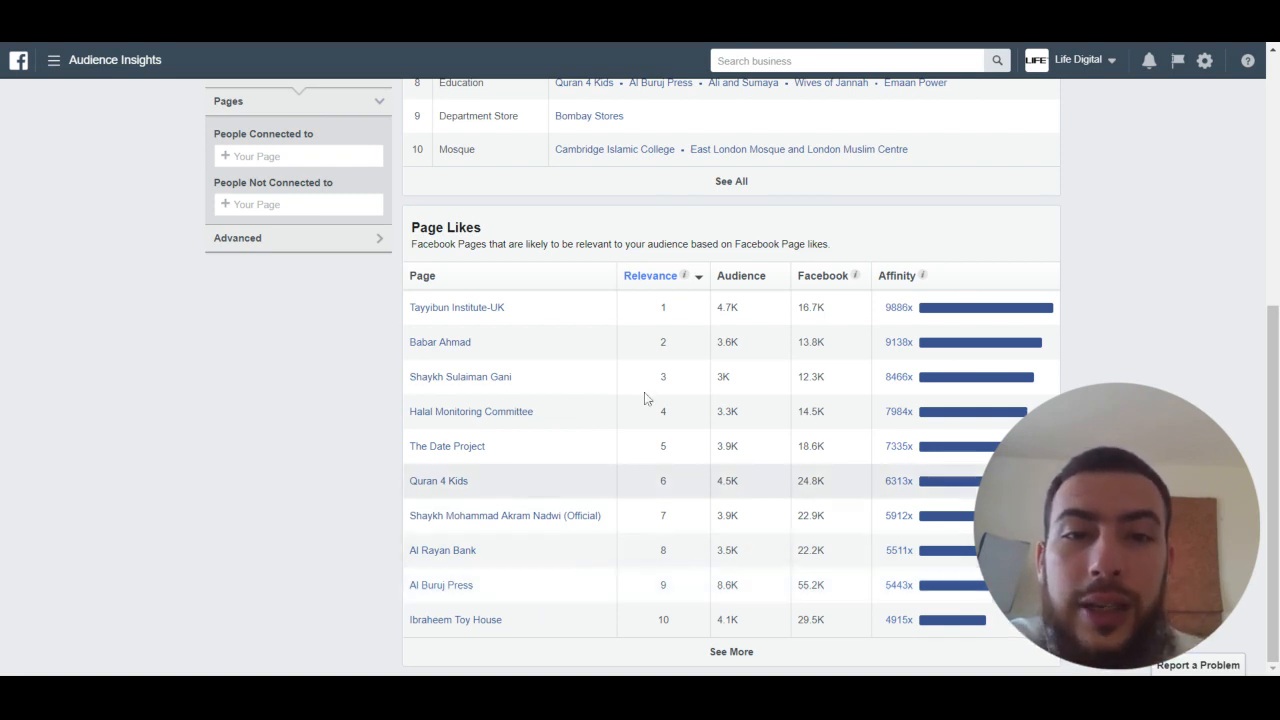
mouse_move(430, 312)
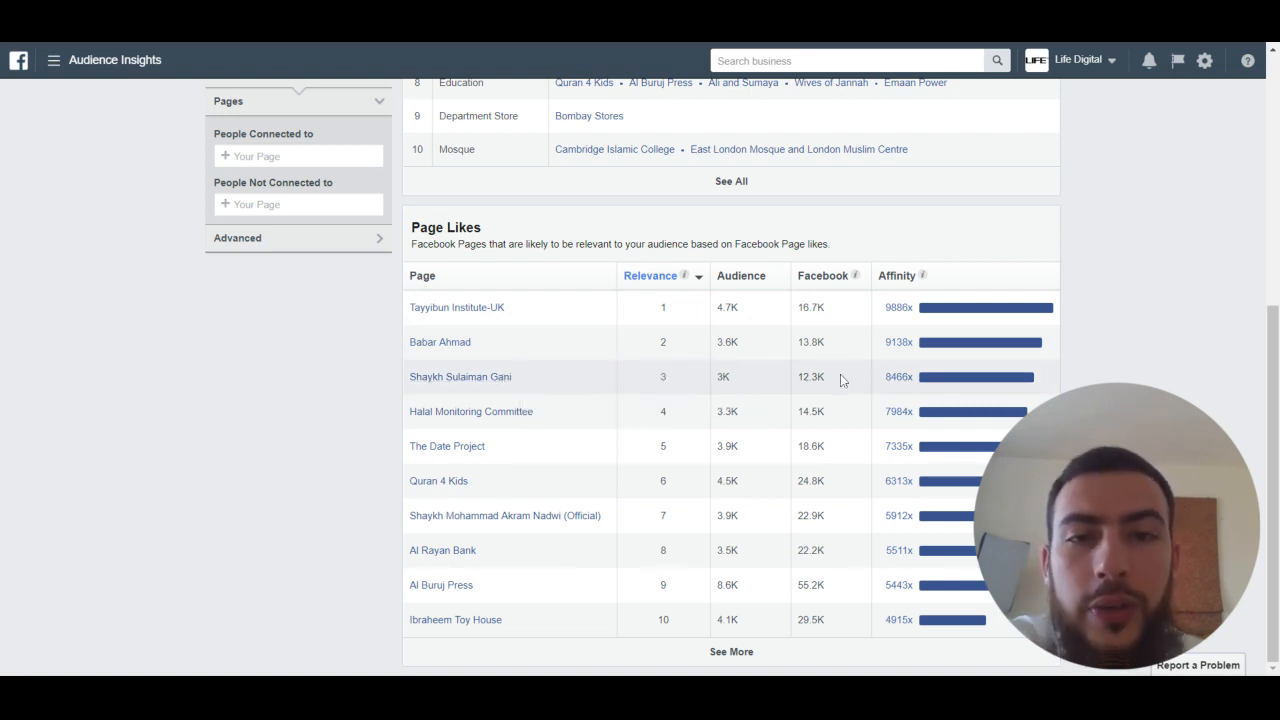
scroll(840, 379, "up", 10)
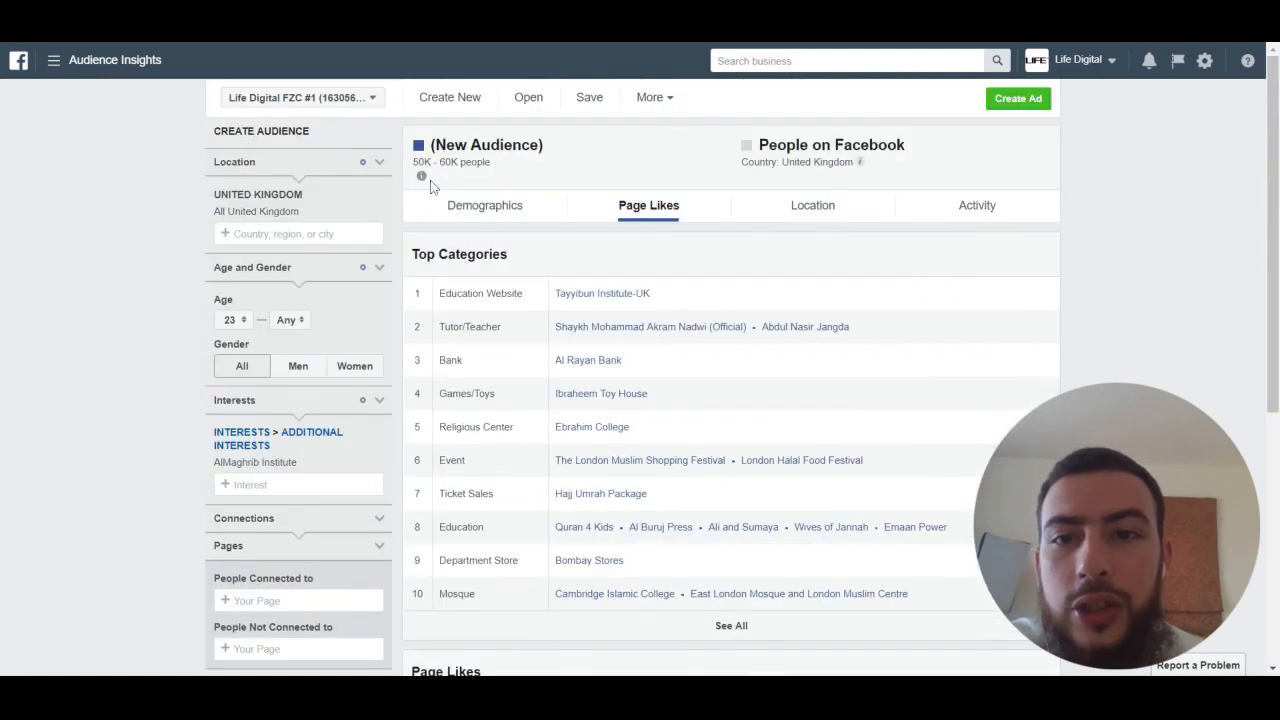
mouse_move(421, 176)
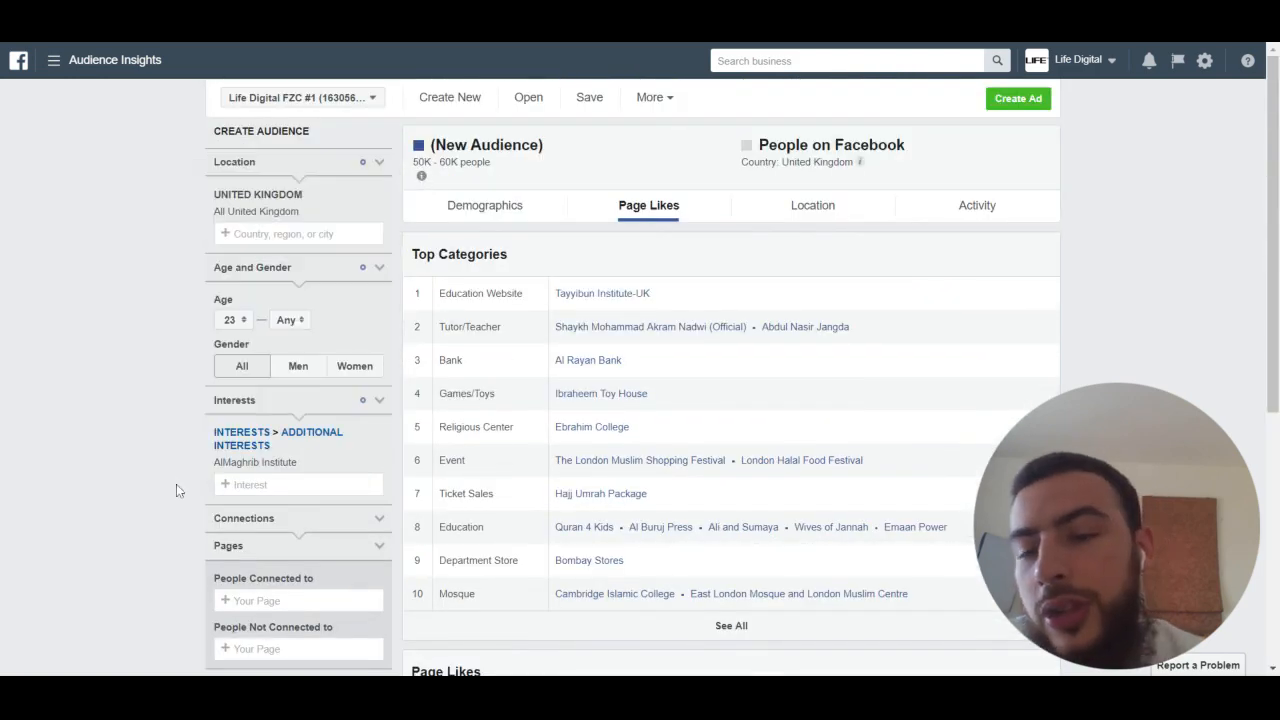